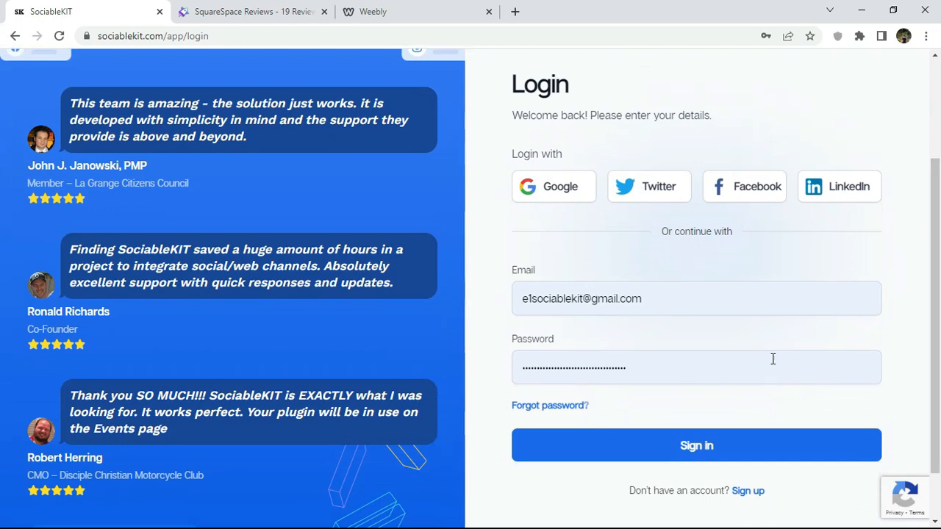
# Sign in with the prefilled credentials and choose Sitejabber Reviews as the type of the new widget.
pyautogui.click(717, 449)
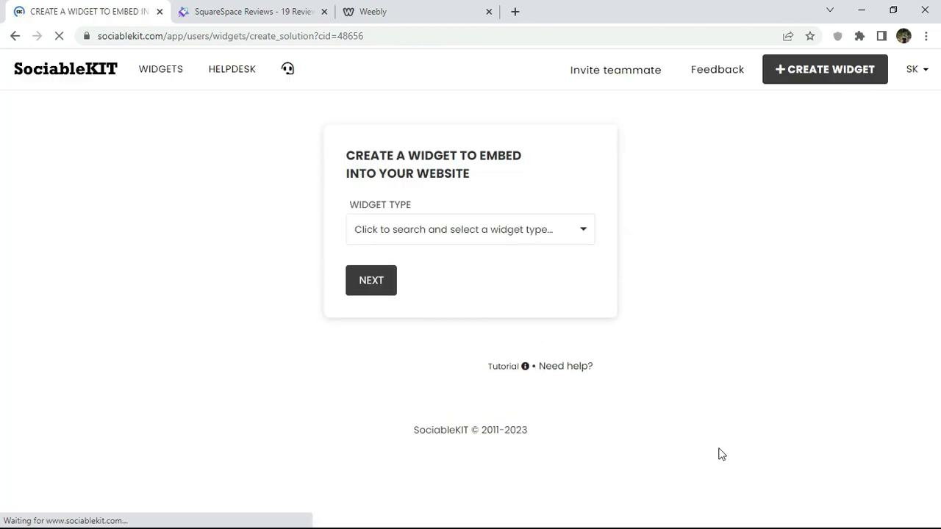
pyautogui.click(482, 234)
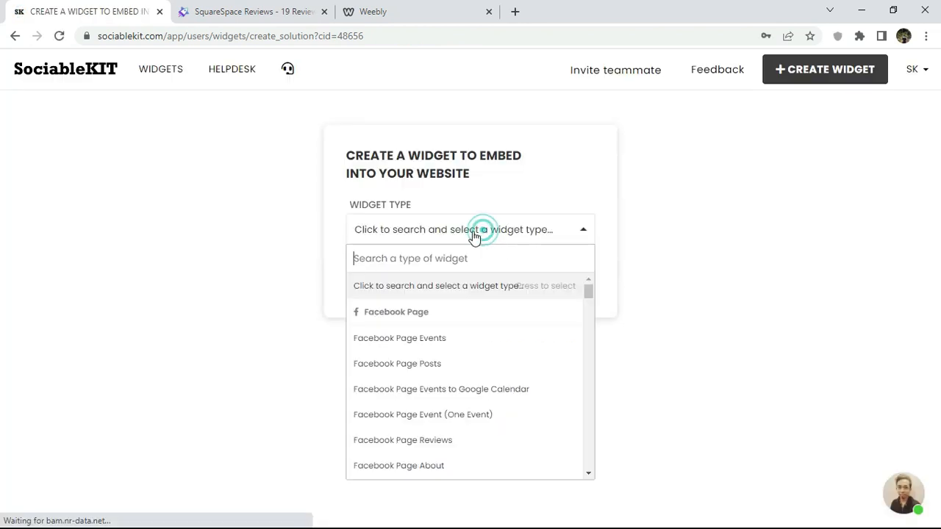
pyautogui.write('site')
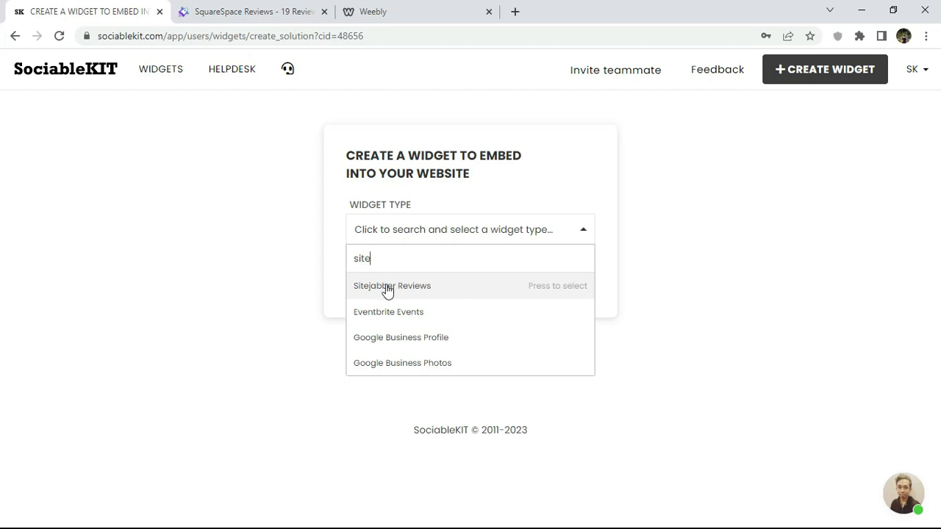
pyautogui.click(388, 288)
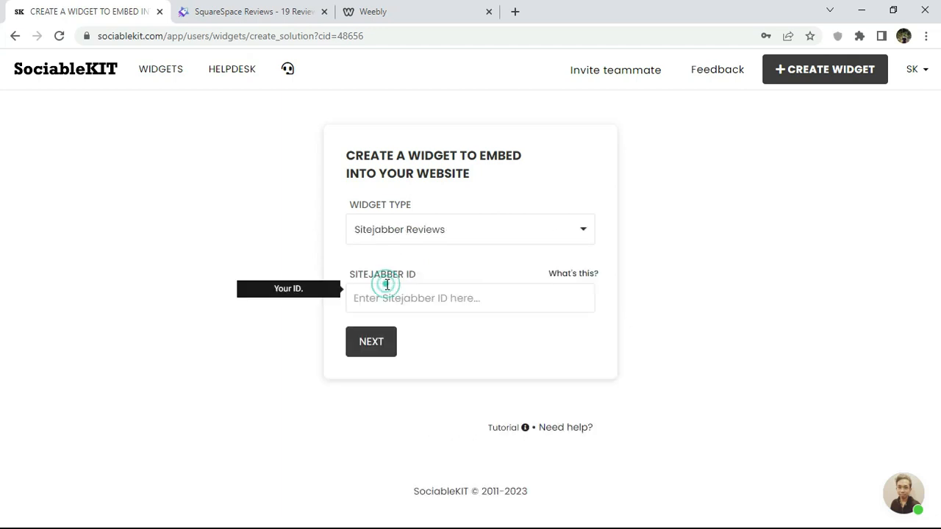
# Copy the SquareSpace review page's address from Sitejabber, paste it as the Sitejabber ID and create the widget.
pyautogui.click(223, 20)
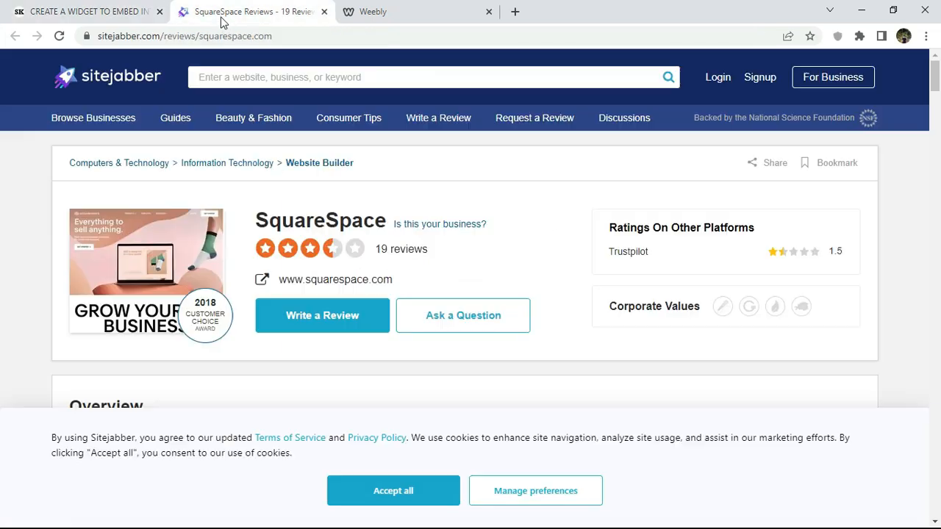
pyautogui.rightClick(165, 36)
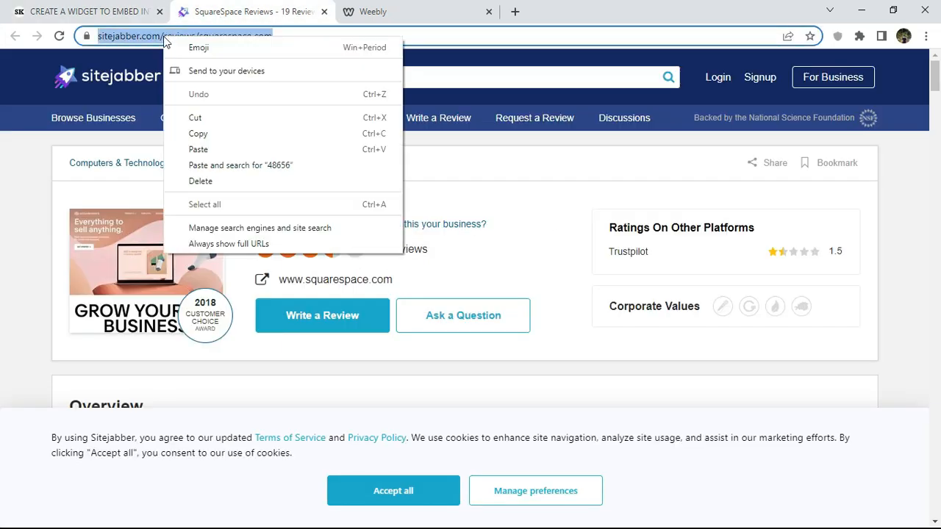
pyautogui.click(216, 132)
pyautogui.click(33, 16)
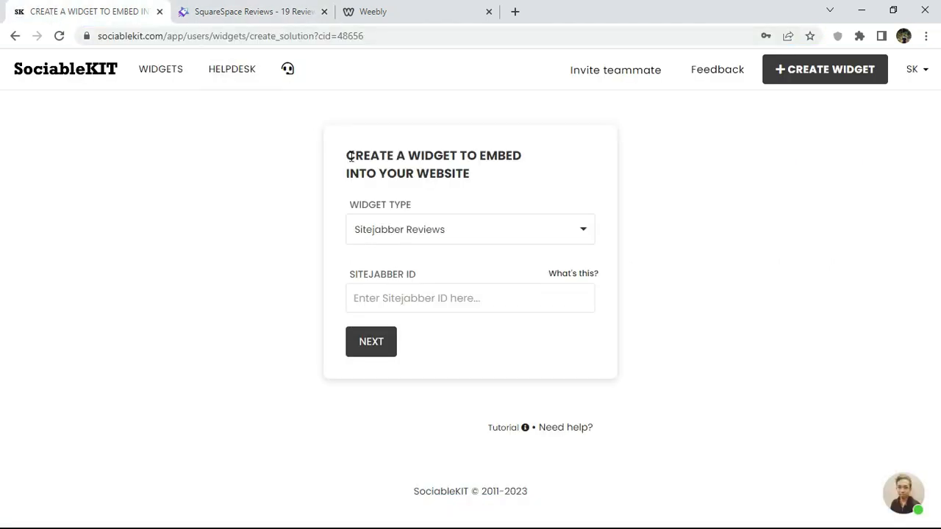
pyautogui.rightClick(428, 297)
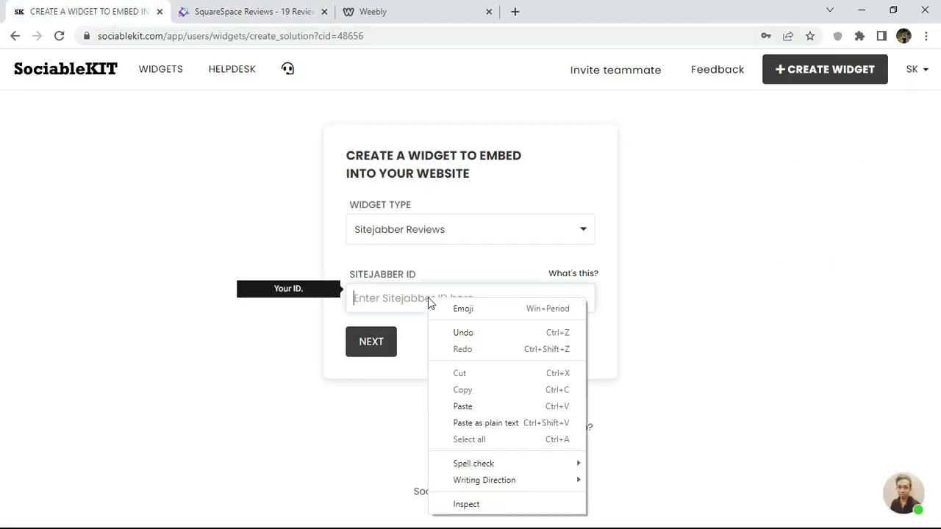
pyautogui.click(481, 405)
pyautogui.click(372, 339)
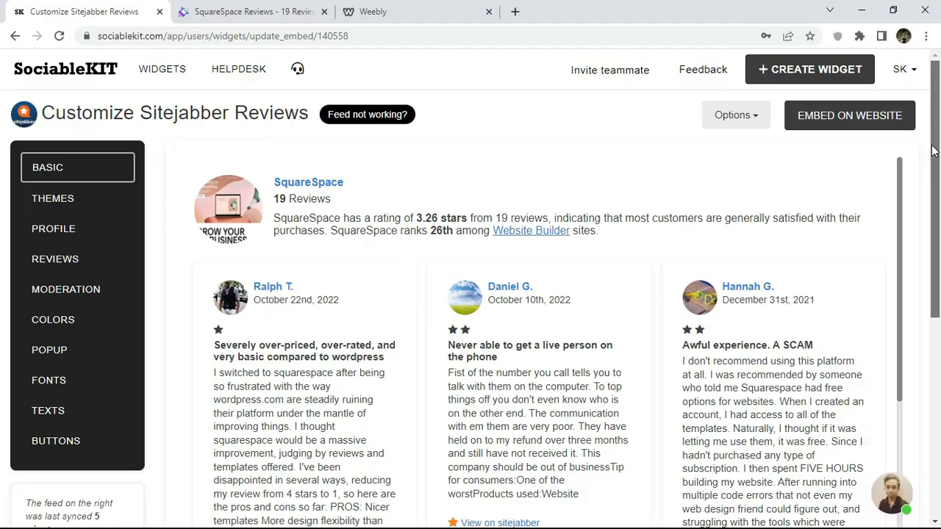
# Look over the reviews feed preview and the widget's basic settings.
pyautogui.scroll(-4, 926, 184)
pyautogui.moveTo(898, 92); pyautogui.dragTo(885, 67)
pyautogui.scroll(4, 899, 109)
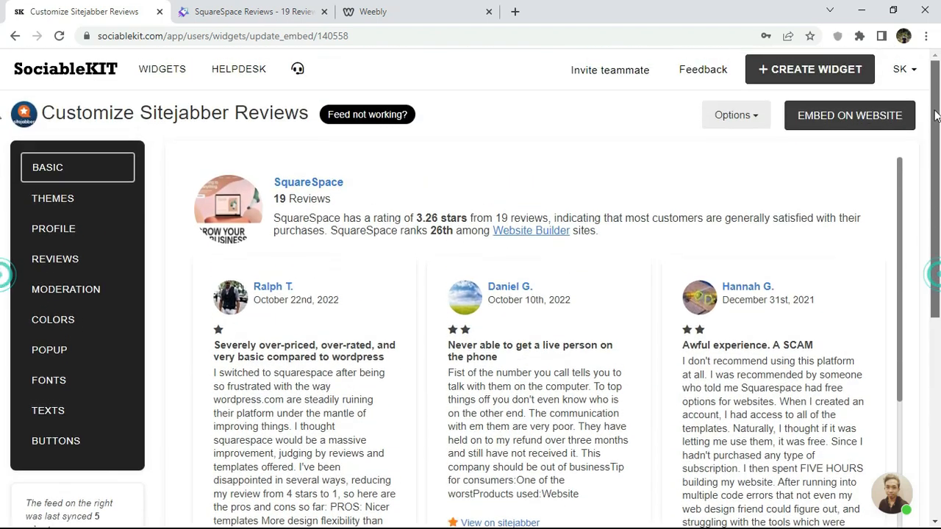
pyautogui.click(102, 175)
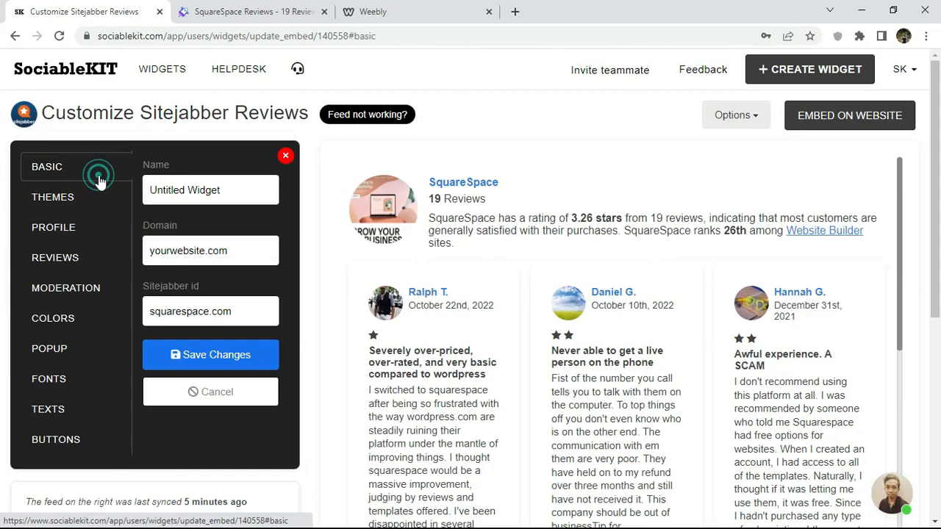
# Apply the Maayos Theme to the widget, save the change and look through the restyled reviews feed.
pyautogui.click(95, 210)
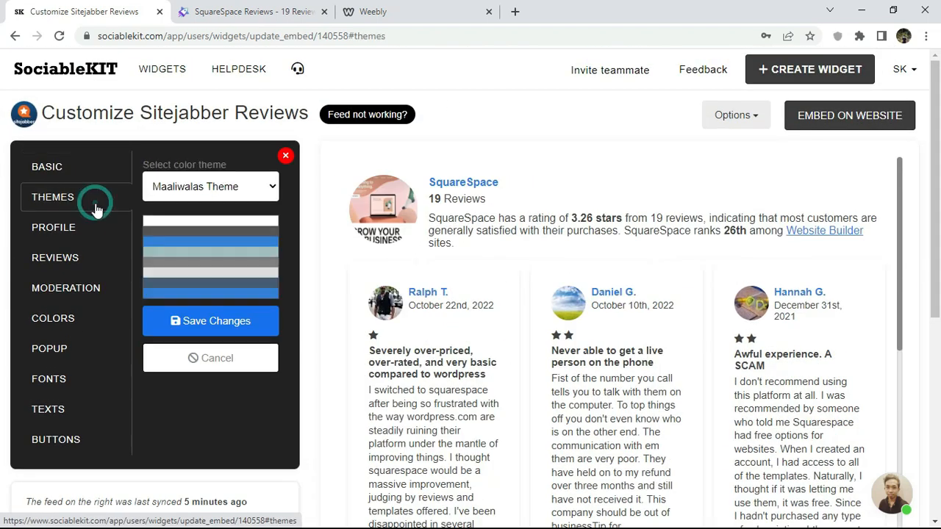
pyautogui.click(194, 186)
pyautogui.click(199, 235)
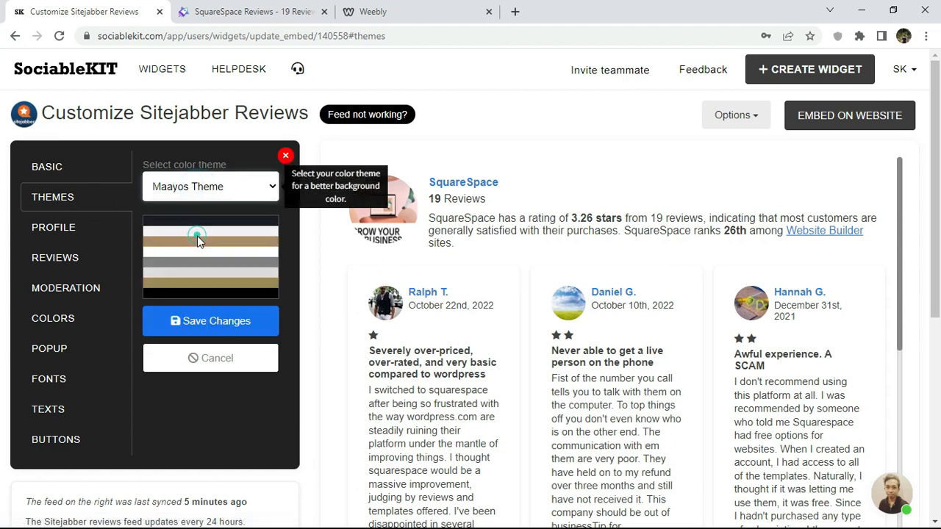
pyautogui.click(197, 316)
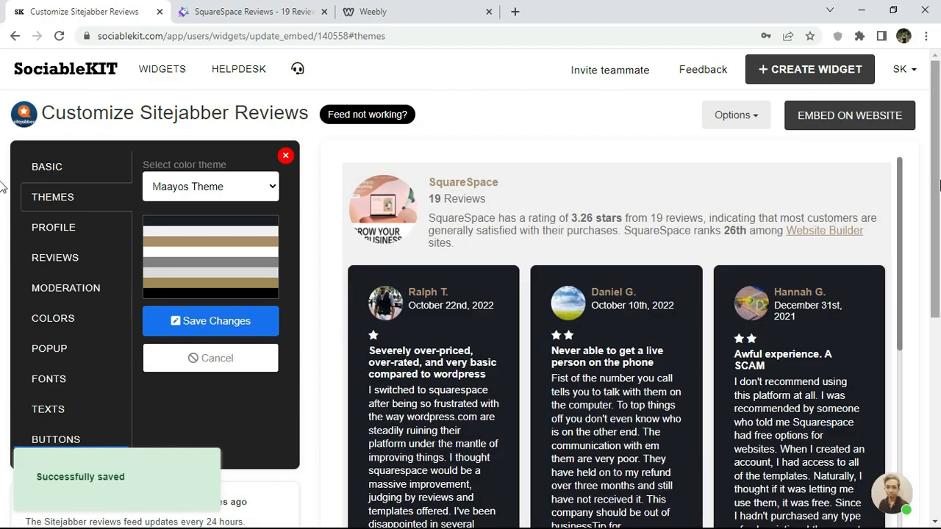
pyautogui.scroll(-4, 904, 114)
pyautogui.moveTo(901, 86); pyautogui.dragTo(901, 459)
pyautogui.moveTo(935, 275); pyautogui.dragTo(928, 384)
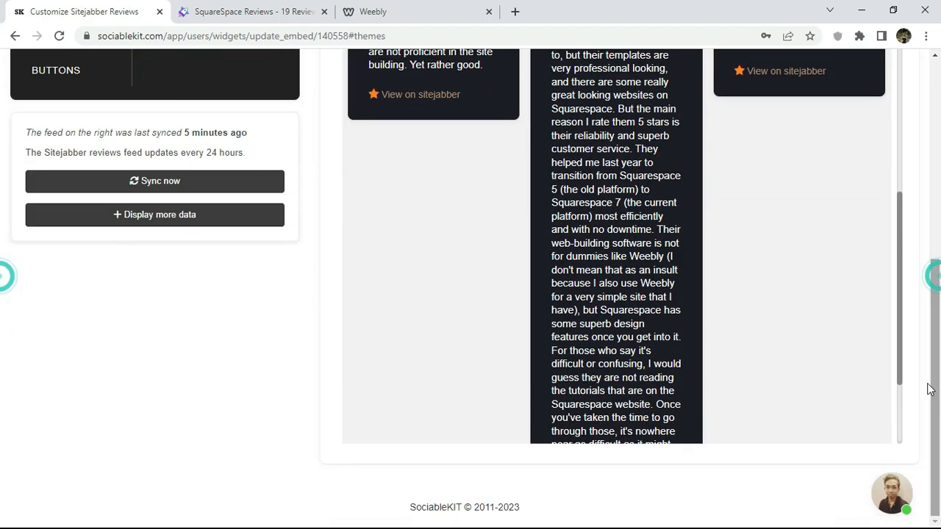
pyautogui.moveTo(898, 310); pyautogui.dragTo(899, 27)
pyautogui.moveTo(938, 312); pyautogui.dragTo(939, 102)
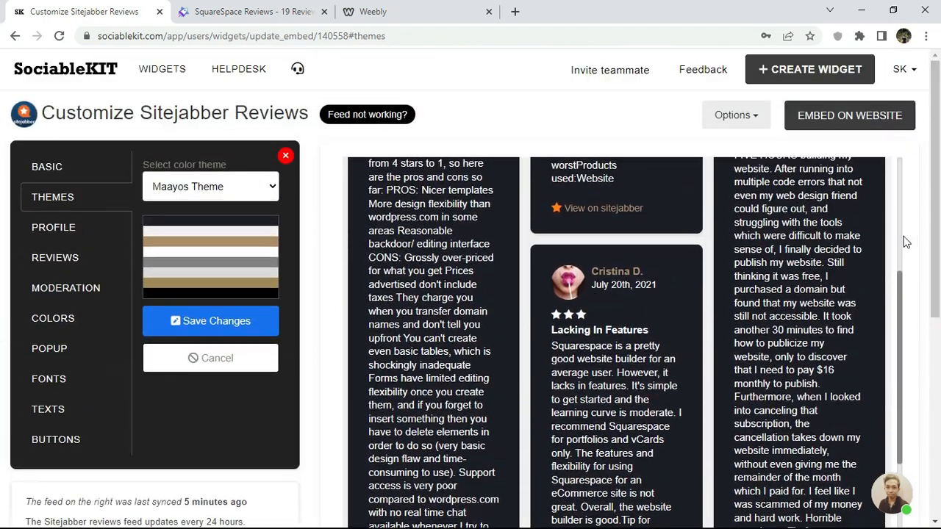
pyautogui.scroll(10, 904, 290)
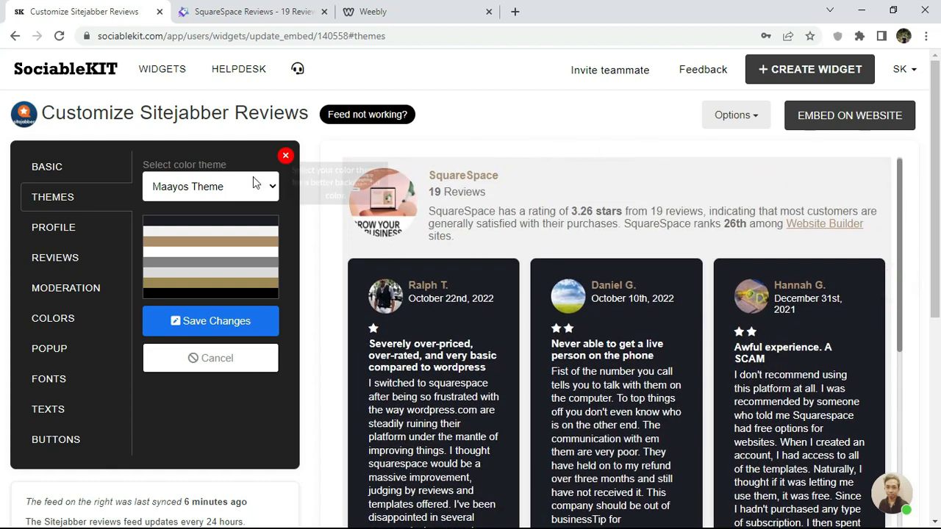
# Set the widget's color theme to Maaliwalas Theme and save the change.
pyautogui.click(215, 189)
pyautogui.click(206, 220)
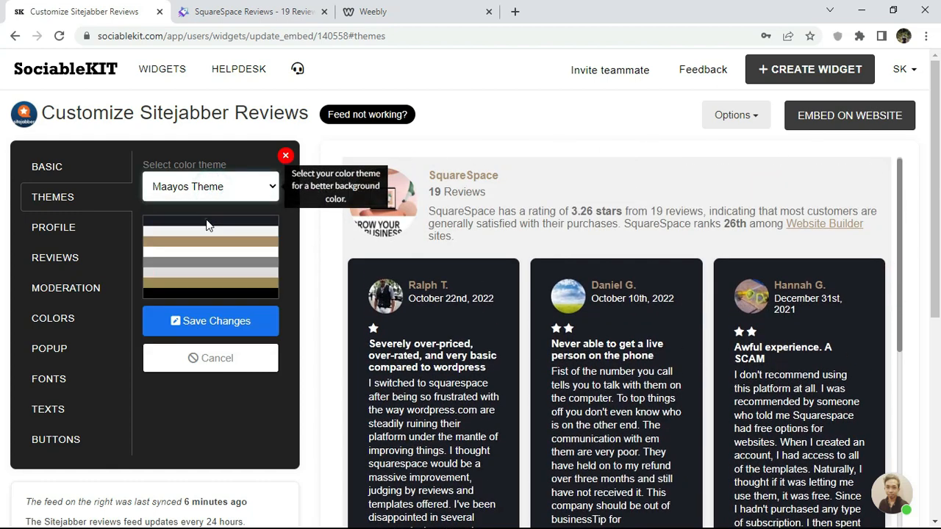
pyautogui.click(205, 318)
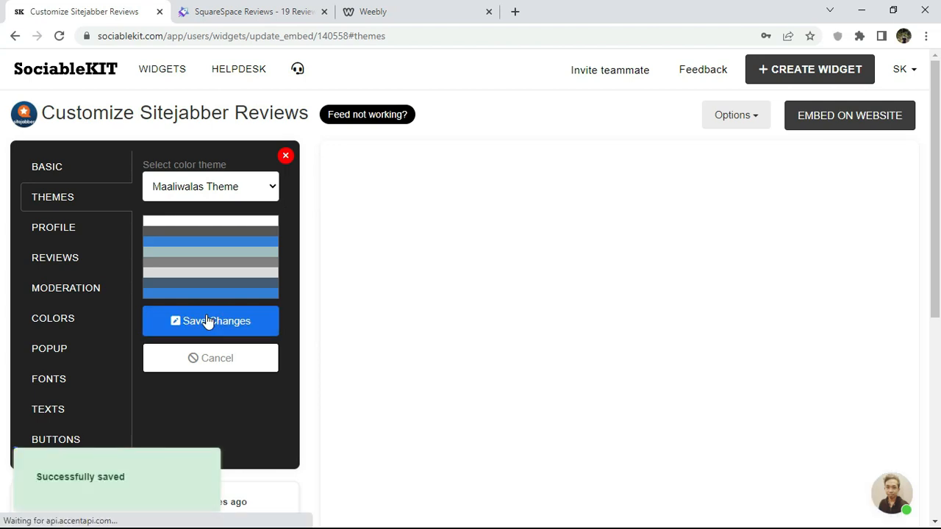
# View the profile display options, set the reviews layout to Carousel and save the change.
pyautogui.click(66, 227)
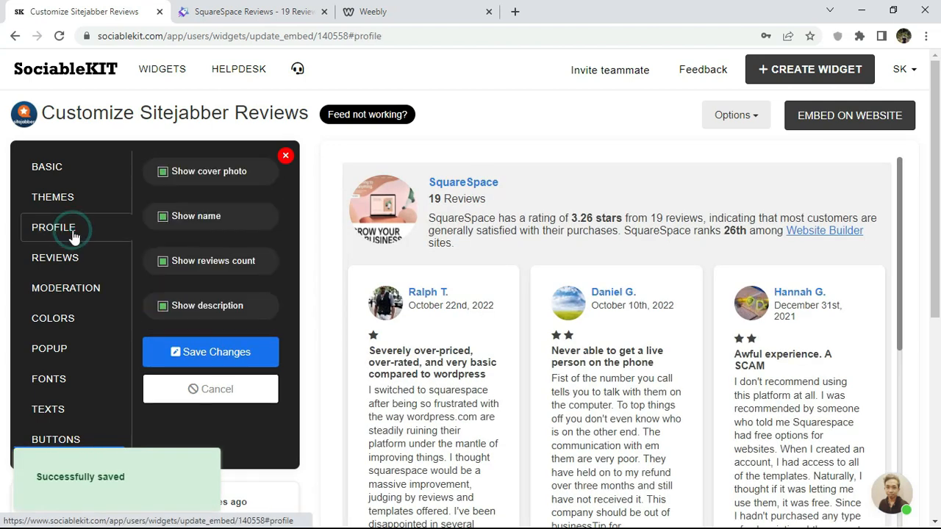
pyautogui.click(70, 263)
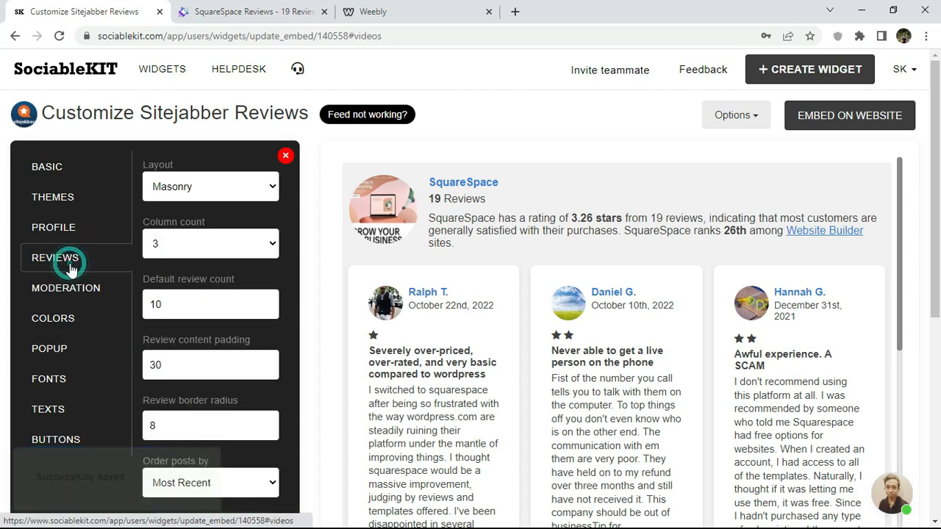
pyautogui.click(214, 191)
pyautogui.click(208, 234)
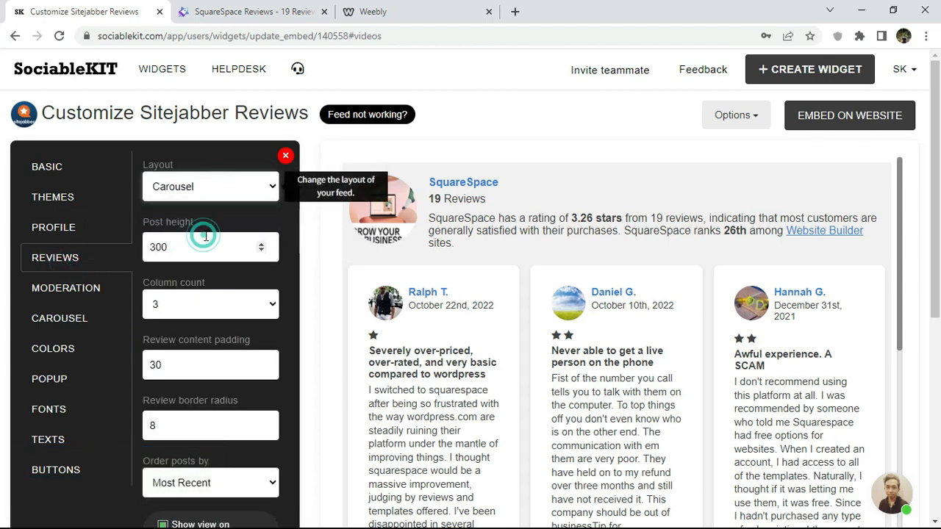
pyautogui.scroll(-3, 934, 141)
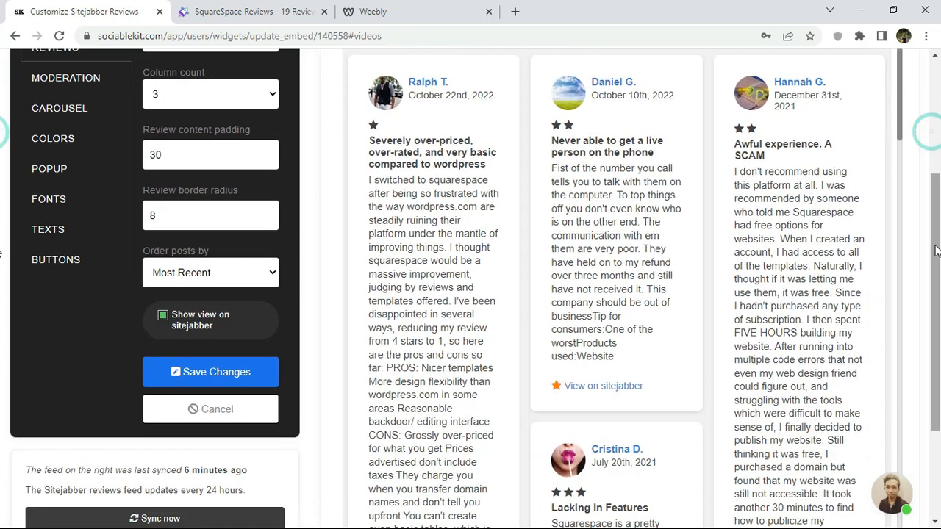
pyautogui.click(191, 377)
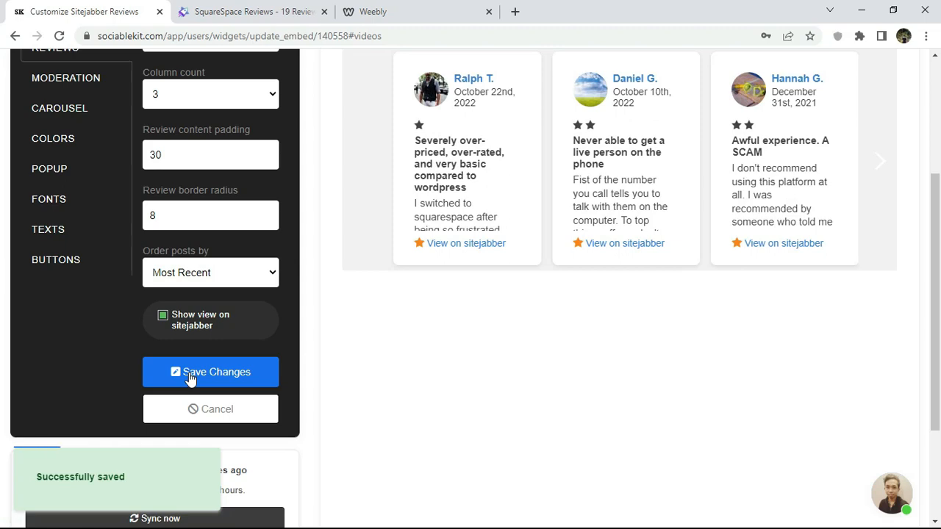
# Browse forward and back through the review cards in the carousel preview.
pyautogui.scroll(3, 936, 285)
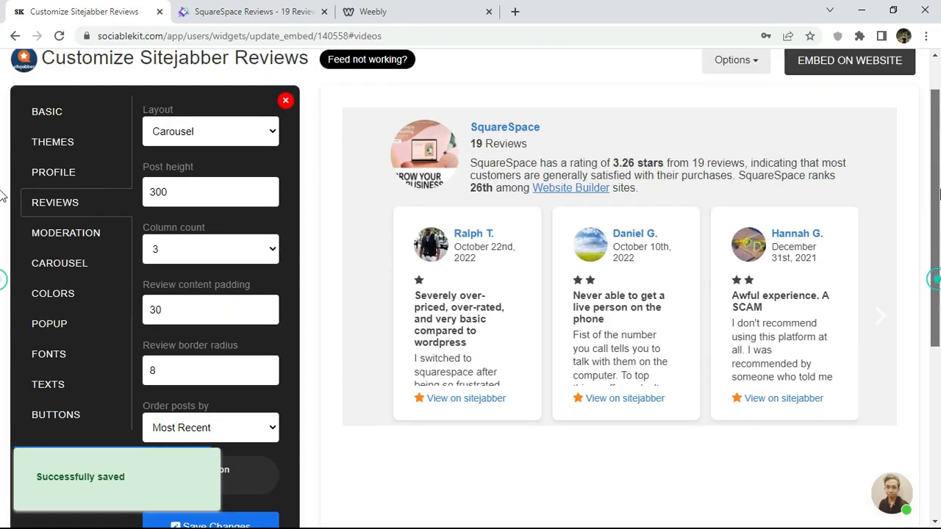
pyautogui.click(877, 338)
pyautogui.click(876, 337)
pyautogui.click(875, 336)
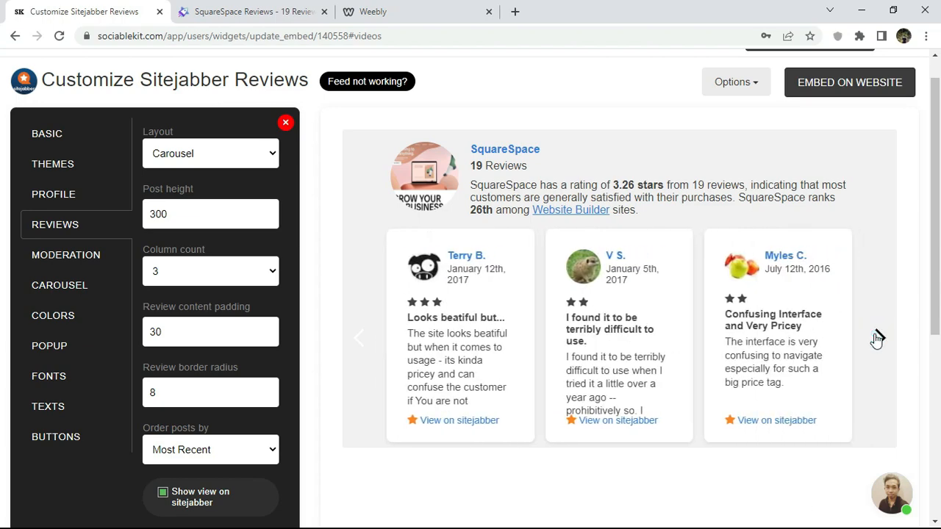
pyautogui.click(875, 334)
pyautogui.click(361, 336)
pyautogui.click(361, 336)
pyautogui.click(361, 333)
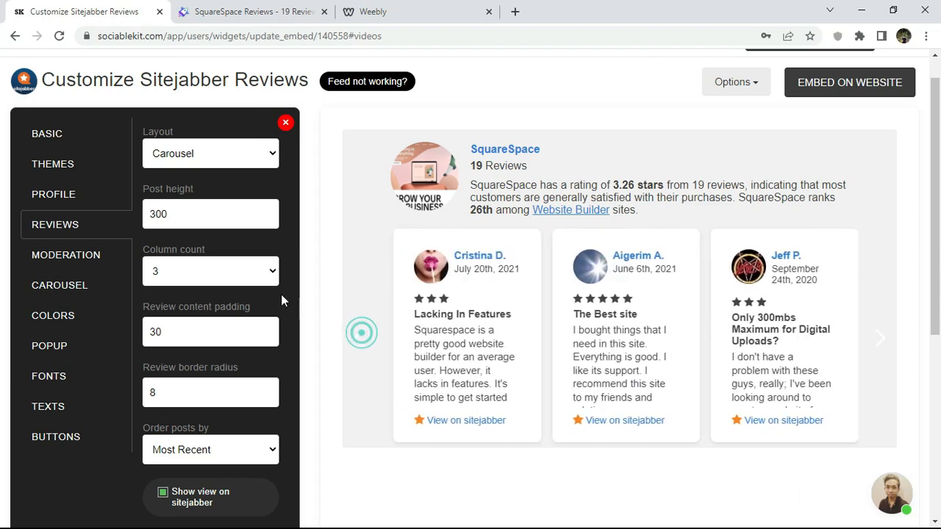
# Set the reviews layout to Masonry and save the change.
pyautogui.click(210, 155)
pyautogui.click(202, 185)
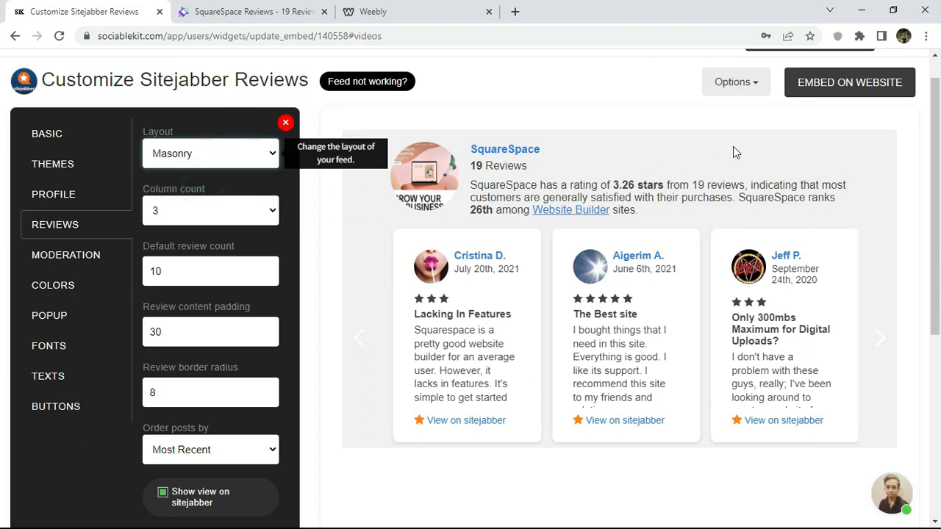
pyautogui.scroll(-3, 928, 132)
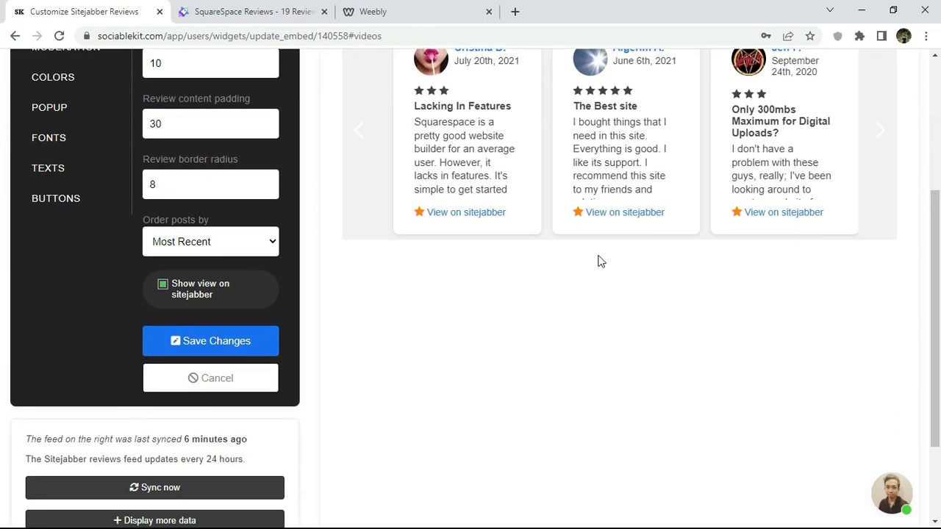
pyautogui.click(198, 335)
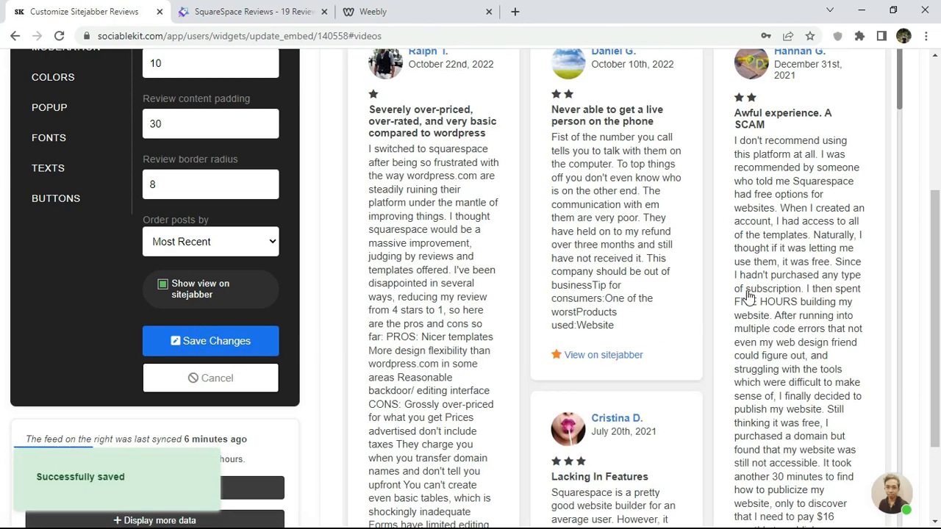
pyautogui.moveTo(936, 315); pyautogui.dragTo(935, 175)
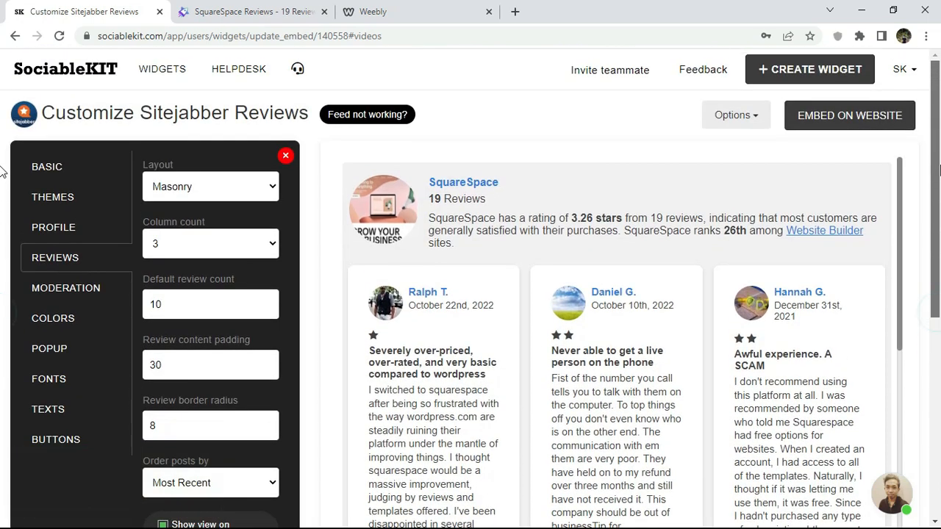
# View the moderation options, and set the feed background color to #ff0000 in the color settings.
pyautogui.click(64, 283)
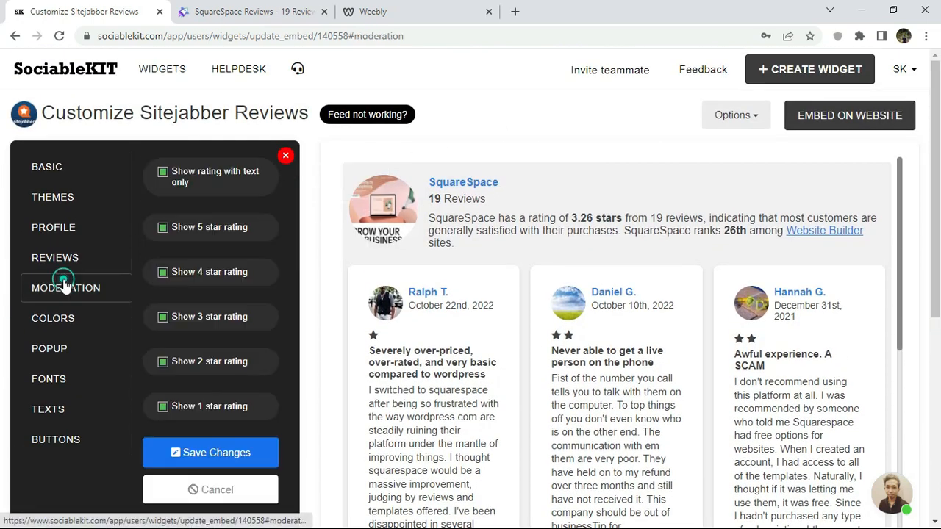
pyautogui.click(64, 322)
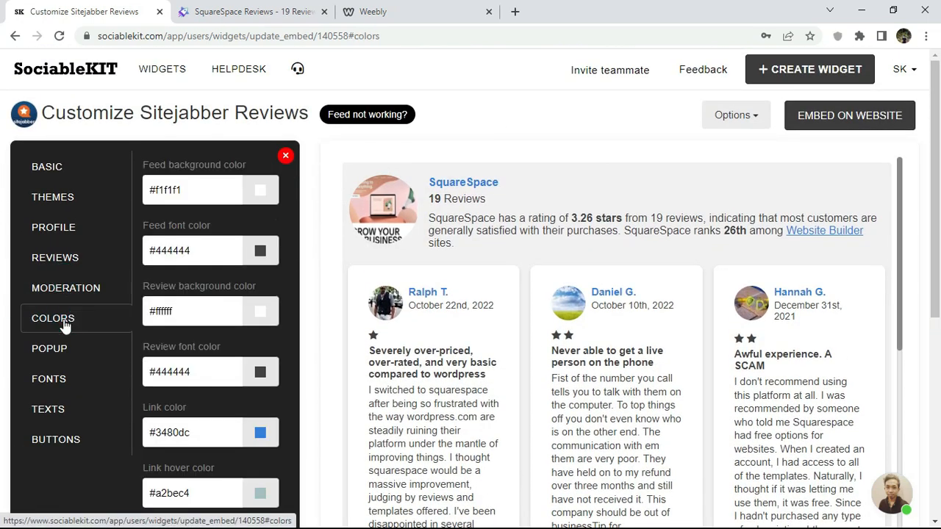
pyautogui.click(262, 192)
pyautogui.click(262, 193)
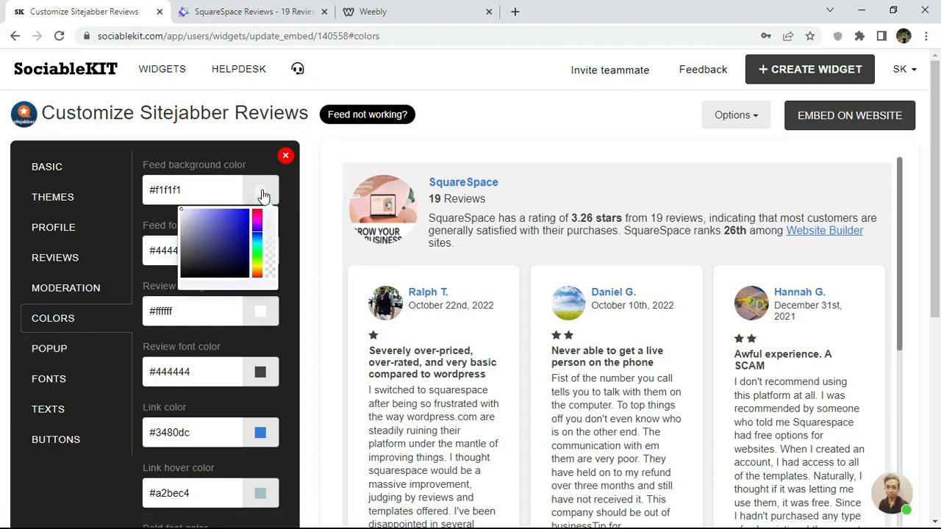
pyautogui.click(256, 210)
pyautogui.click(249, 210)
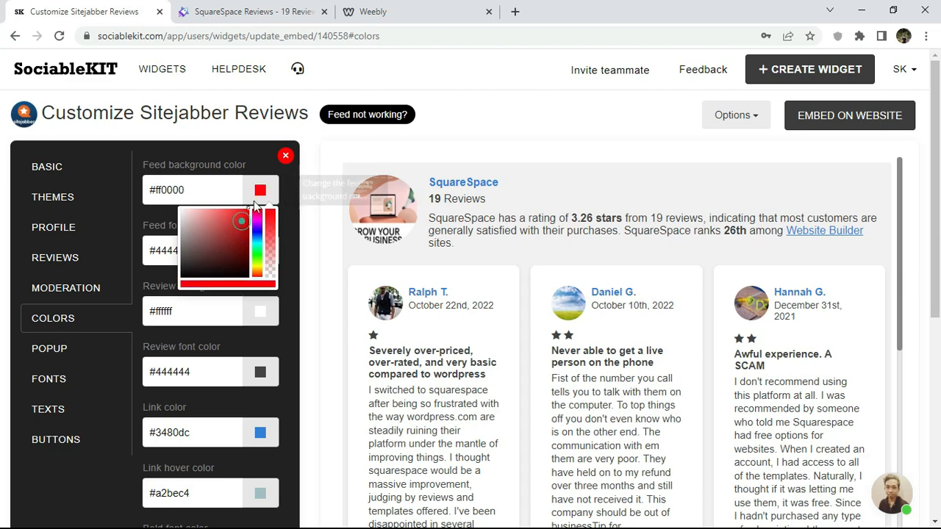
pyautogui.click(279, 219)
# Set the feed font color to #d6ff00, save the color changes and check them in the preview.
pyautogui.click(260, 251)
pyautogui.click(255, 297)
pyautogui.moveTo(256, 298); pyautogui.dragTo(257, 323)
pyautogui.click(248, 270)
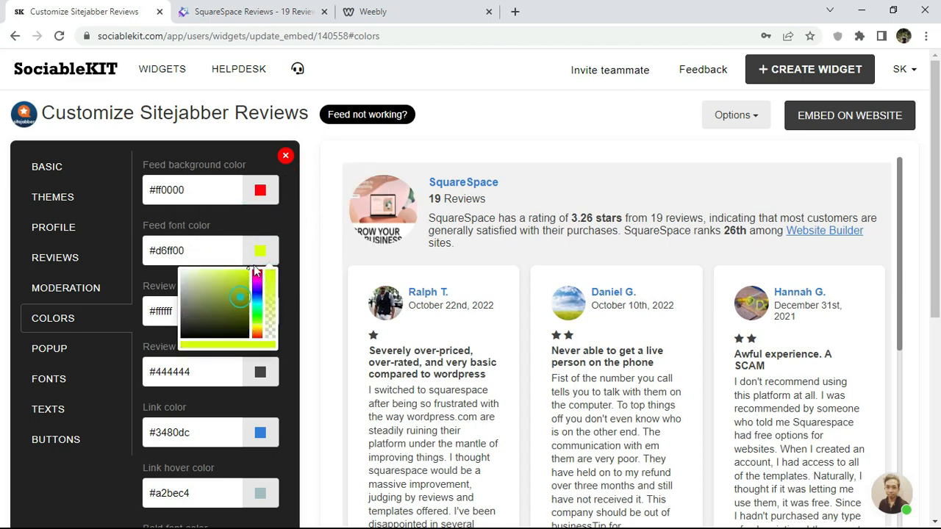
pyautogui.click(288, 272)
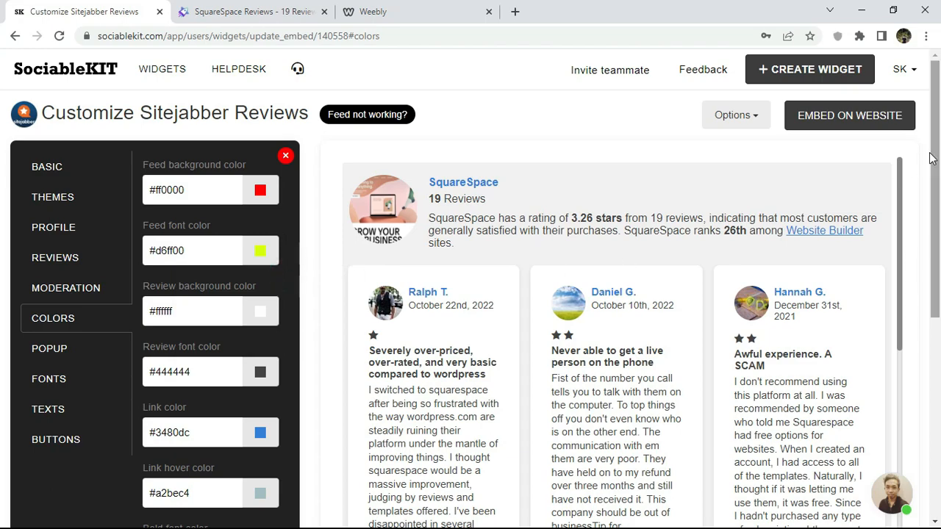
pyautogui.scroll(-3, 309, 351)
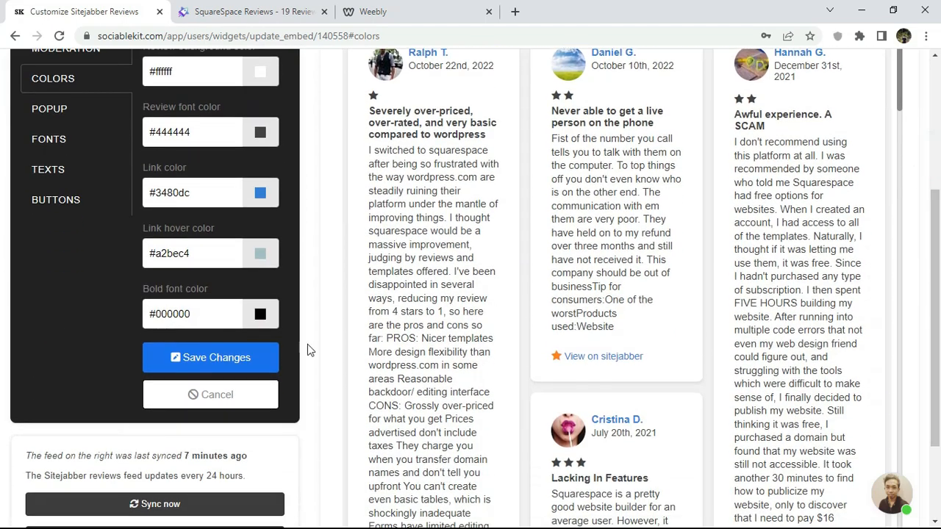
pyautogui.click(180, 357)
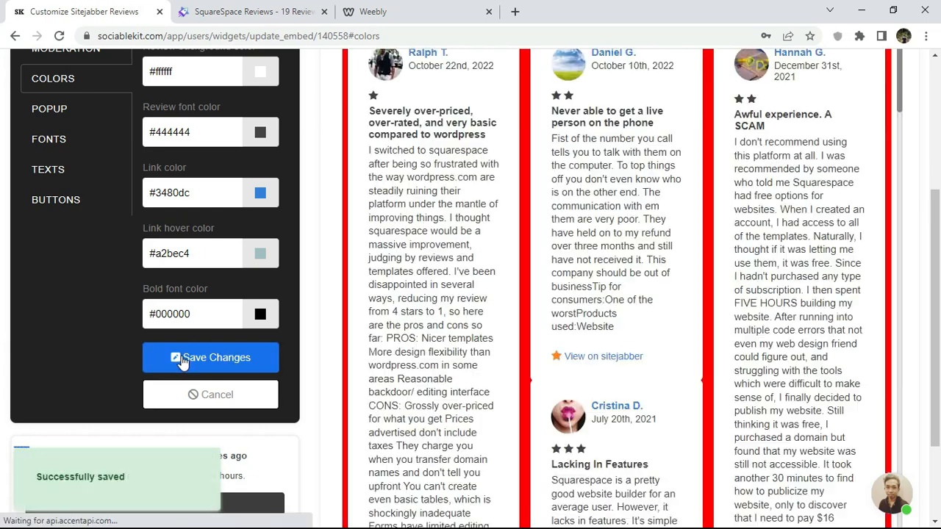
pyautogui.scroll(3, 761, 360)
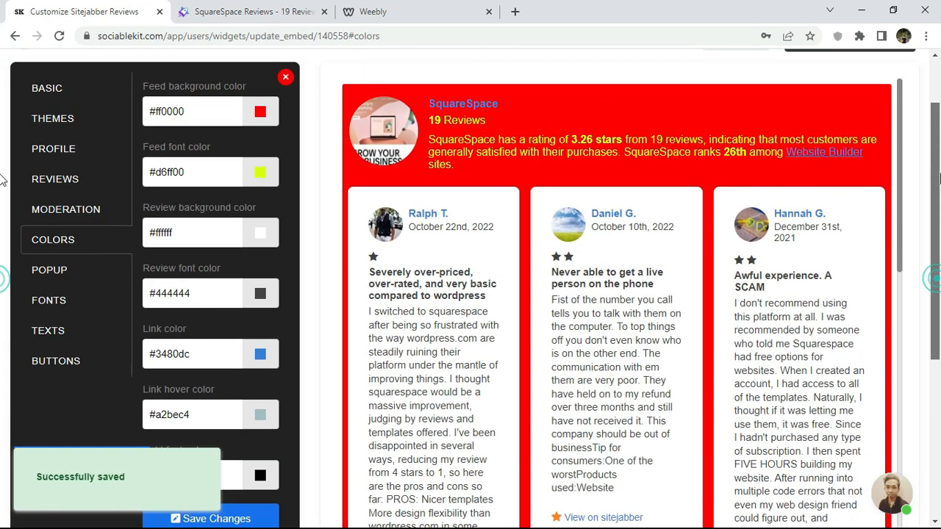
pyautogui.moveTo(899, 164)
pyautogui.mouseDown()
pyautogui.moveTo(876, 361)
pyautogui.moveTo(910, 157)
pyautogui.mouseUp()
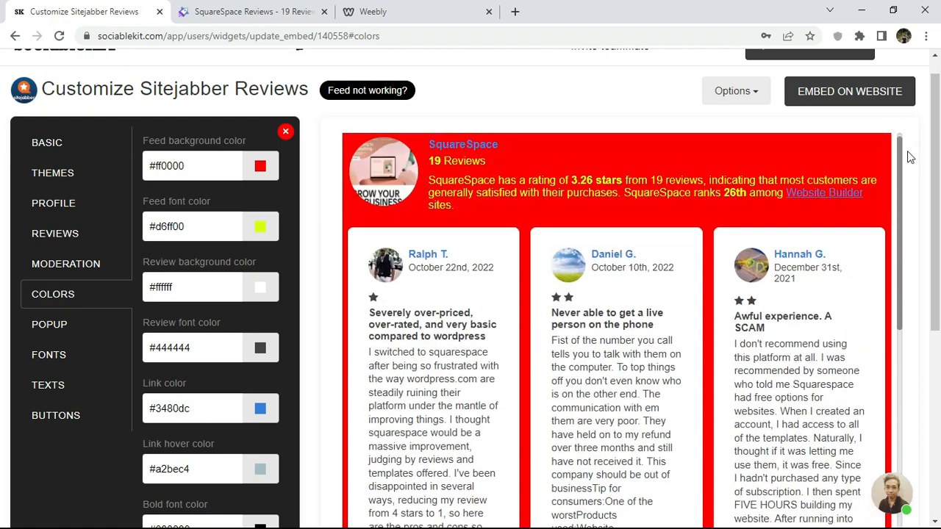
# Set the feed background color to #ffffff and the feed font color to #444444, and save the changes.
pyautogui.tripleClick(207, 166)
pyautogui.write('#ffffff')
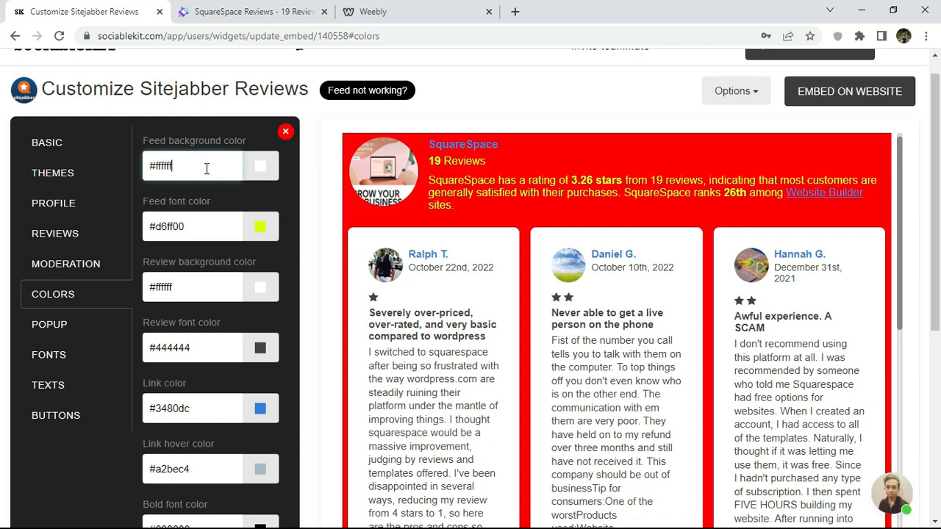
pyautogui.tripleClick(208, 226)
pyautogui.write('#444444')
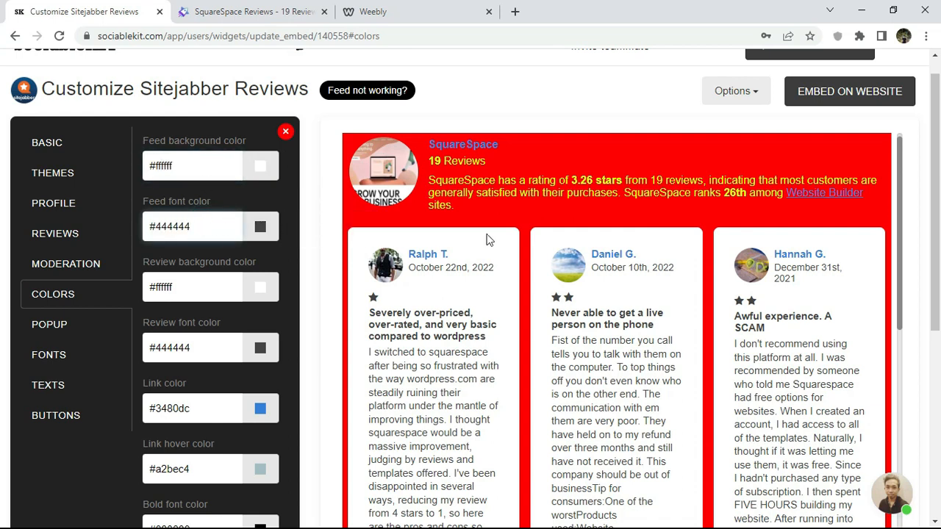
pyautogui.scroll(-3, 919, 258)
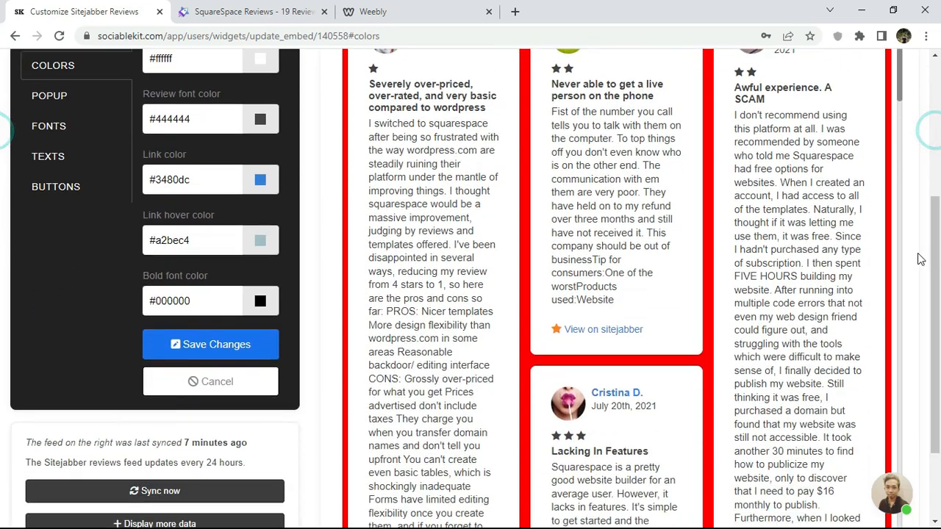
pyautogui.click(213, 342)
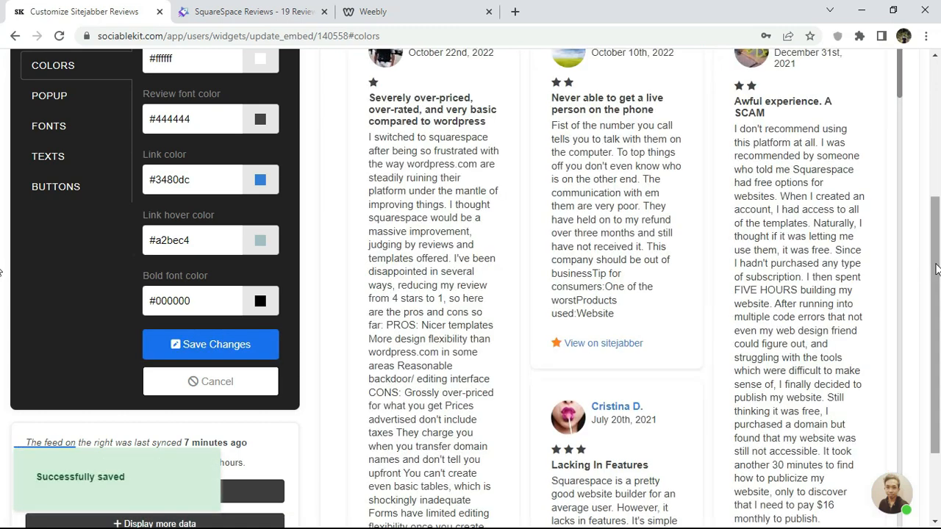
pyautogui.scroll(4, 592, 362)
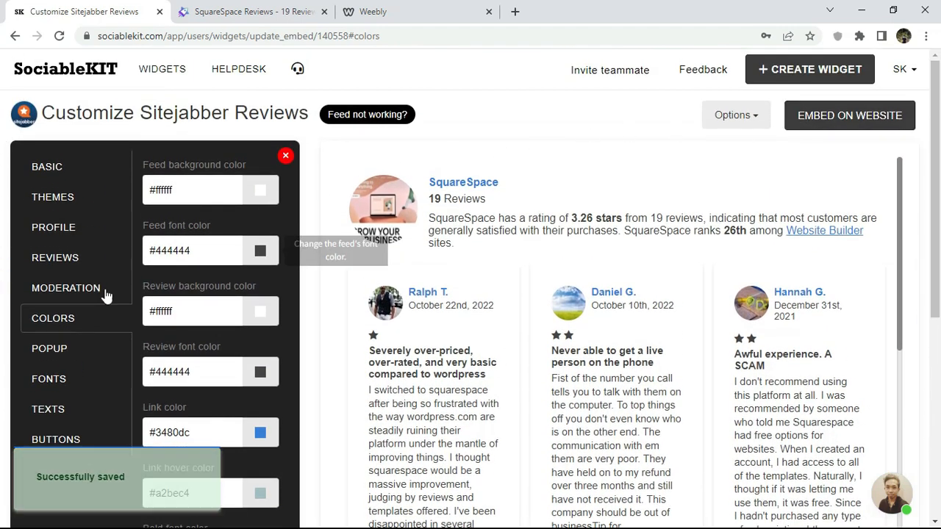
# View the popup color options, set the font family to 'Courier New', Courier, monospace and save the change.
pyautogui.click(61, 351)
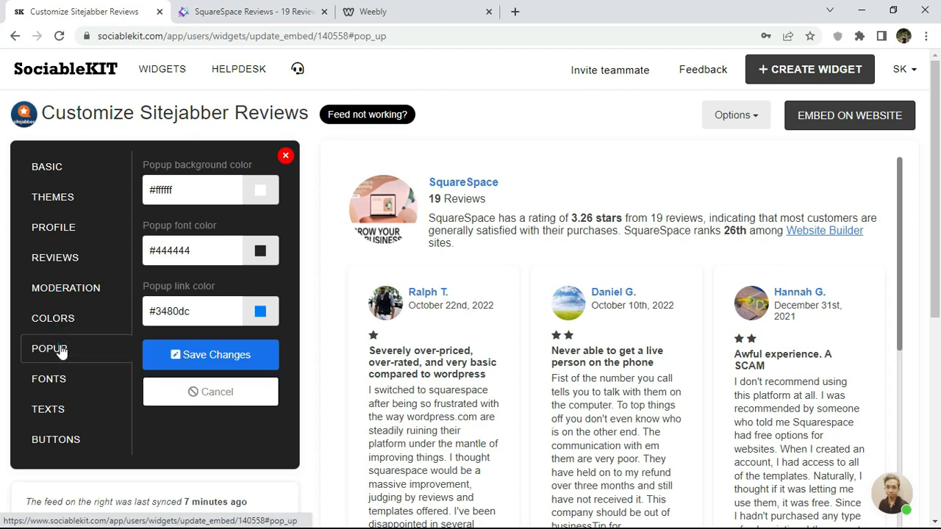
pyautogui.click(57, 379)
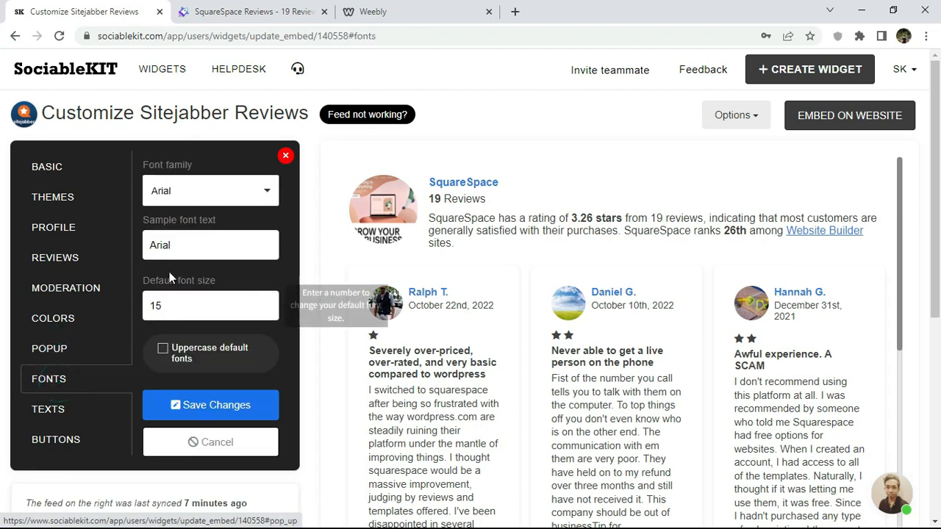
pyautogui.click(196, 192)
pyautogui.click(193, 248)
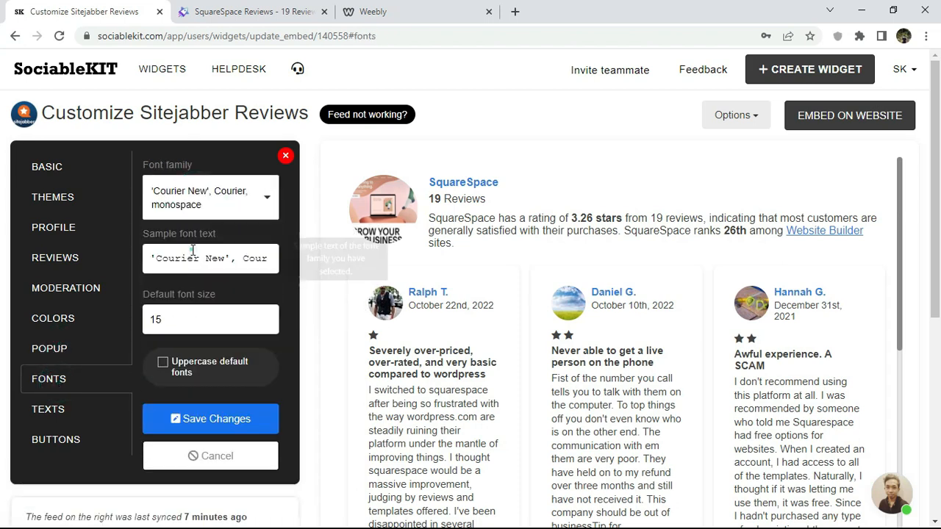
pyautogui.click(181, 413)
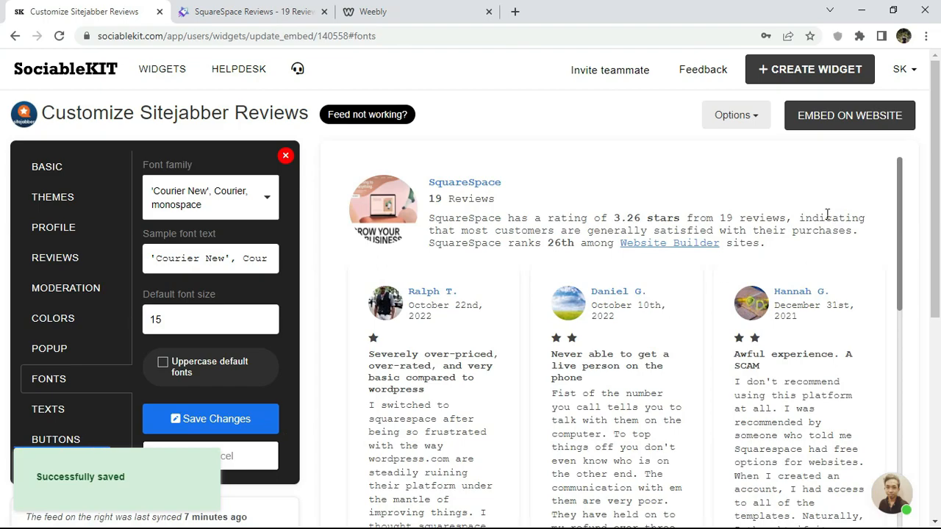
pyautogui.moveTo(898, 187)
pyautogui.mouseDown()
pyautogui.moveTo(892, 429)
pyautogui.moveTo(899, 169)
pyautogui.mouseUp()
# Set the widget's font family to Arial and save the change.
pyautogui.click(180, 193)
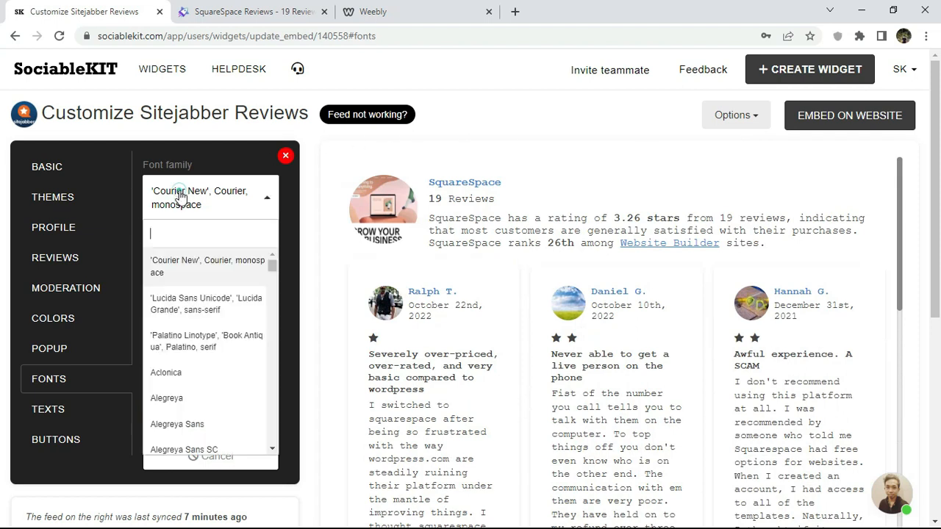
pyautogui.write('ar')
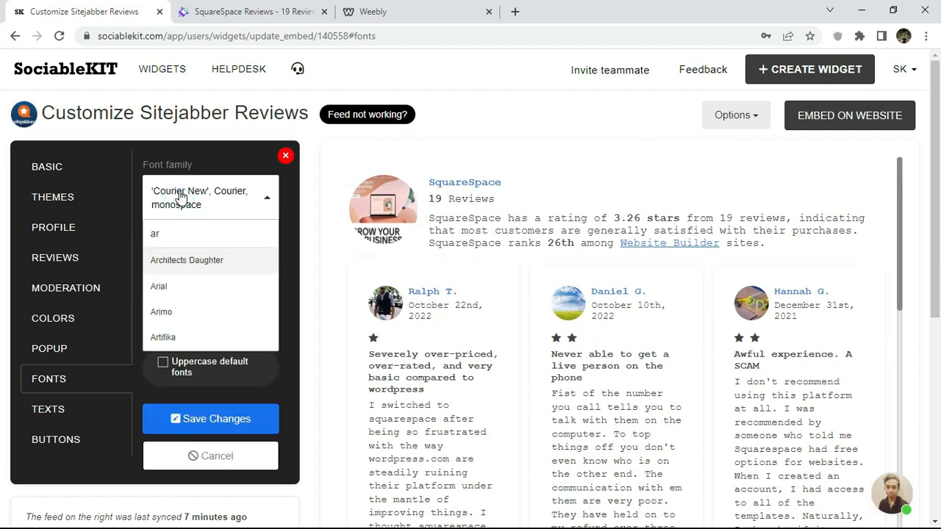
pyautogui.click(183, 286)
pyautogui.click(176, 405)
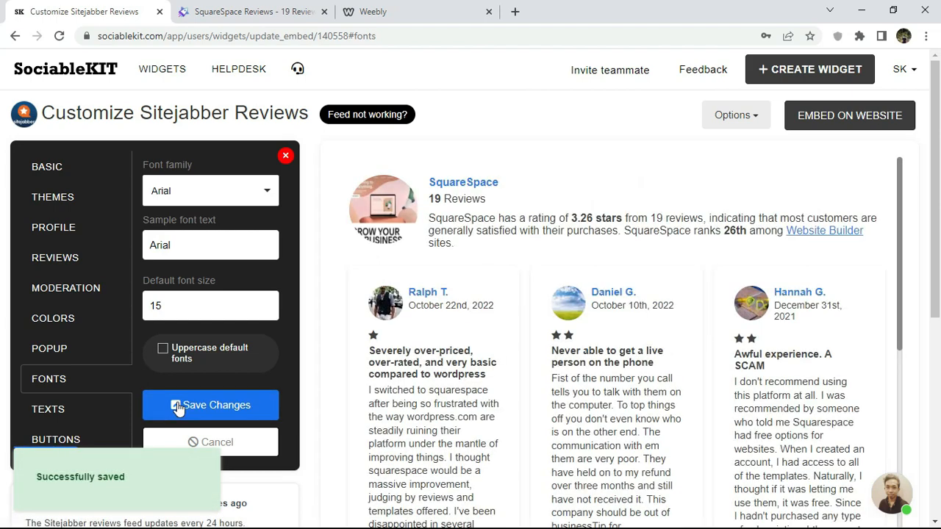
# View the text options, copy the current button background color code and set the button background color to #ff0000.
pyautogui.click(74, 410)
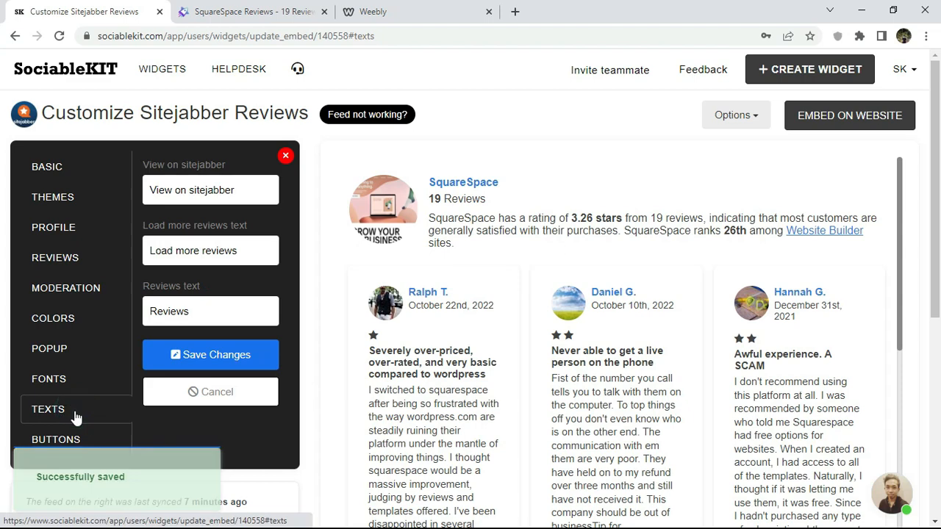
pyautogui.click(71, 448)
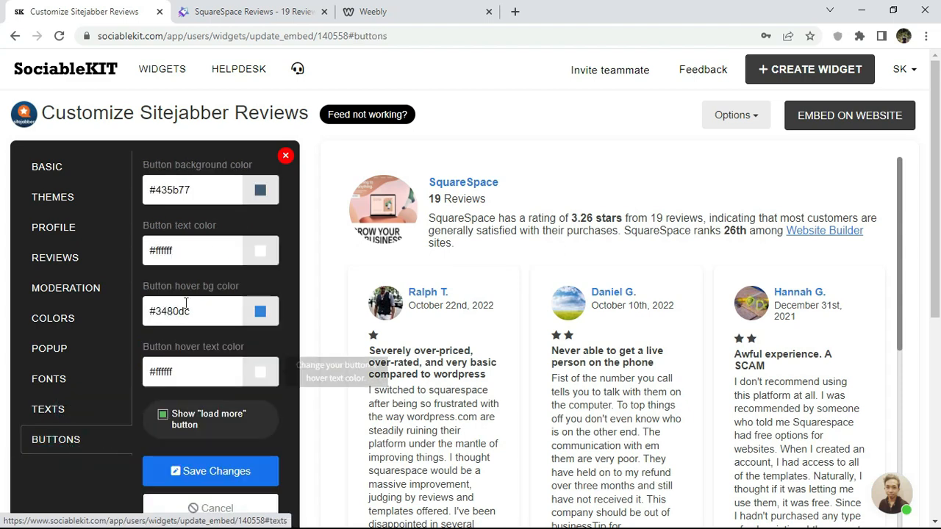
pyautogui.tripleClick(204, 195)
pyautogui.hotkey('ctrl', 'c')
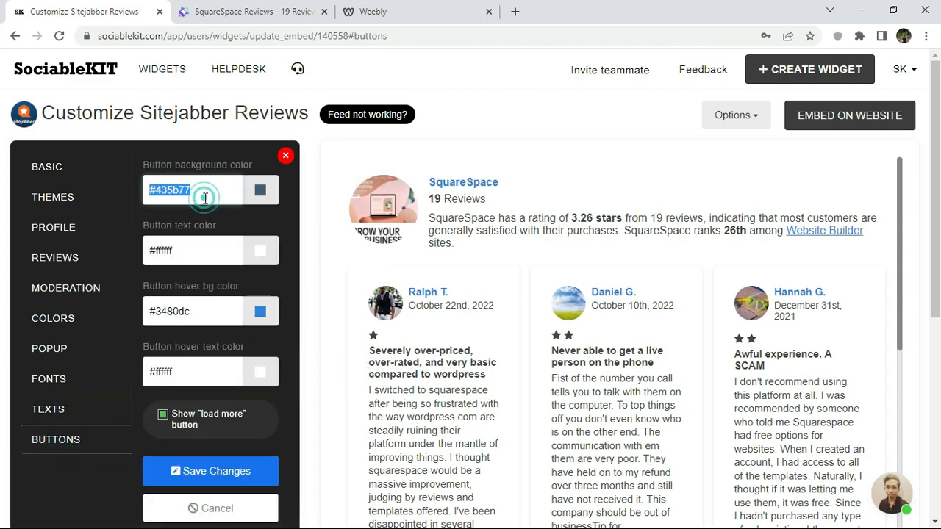
pyautogui.click(261, 193)
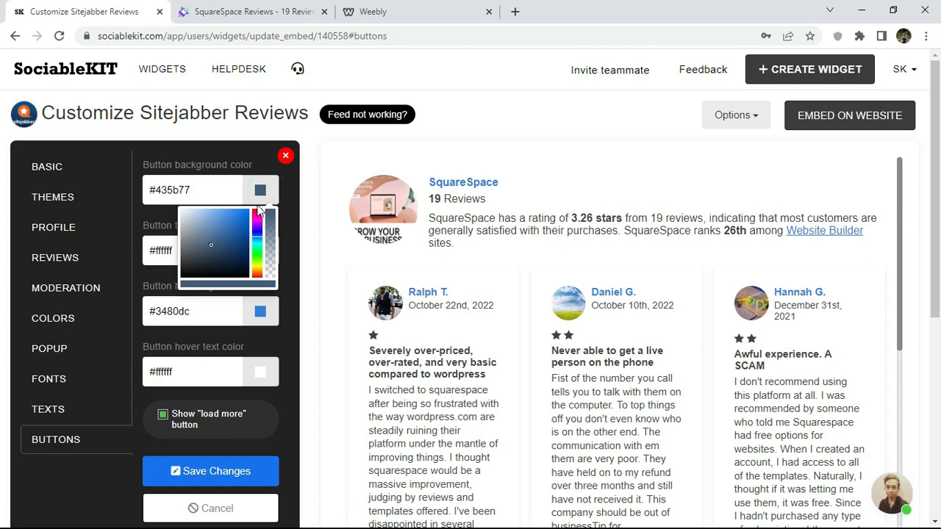
pyautogui.moveTo(255, 216)
pyautogui.mouseDown()
pyautogui.moveTo(230, 219)
pyautogui.moveTo(251, 208)
pyautogui.mouseUp()
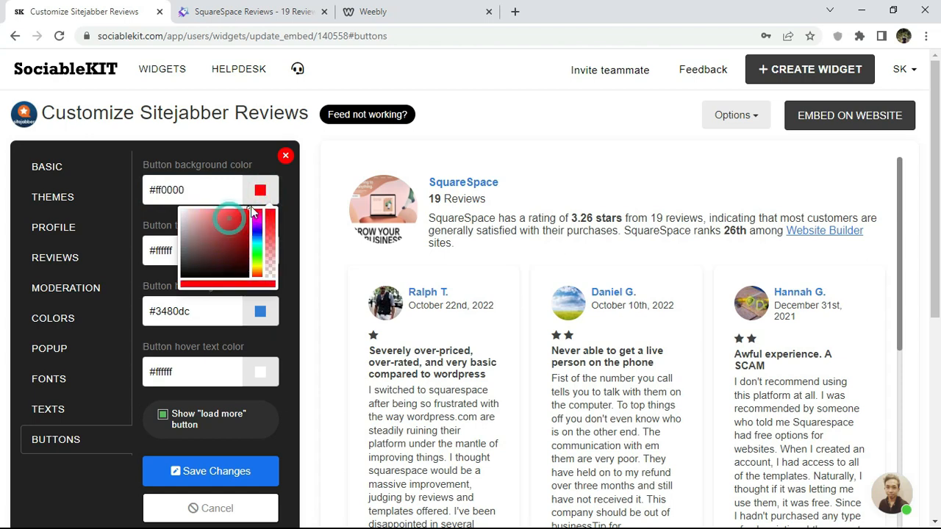
pyautogui.click(289, 214)
# Set the button text color to #ffff00 and save the button changes.
pyautogui.click(252, 249)
pyautogui.click(247, 275)
pyautogui.moveTo(255, 273); pyautogui.dragTo(294, 275)
pyautogui.click(295, 278)
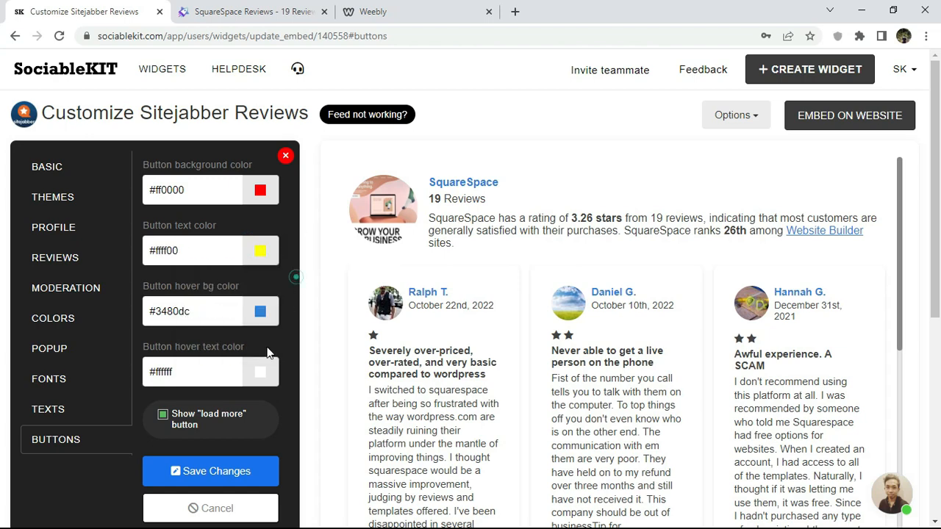
pyautogui.click(213, 470)
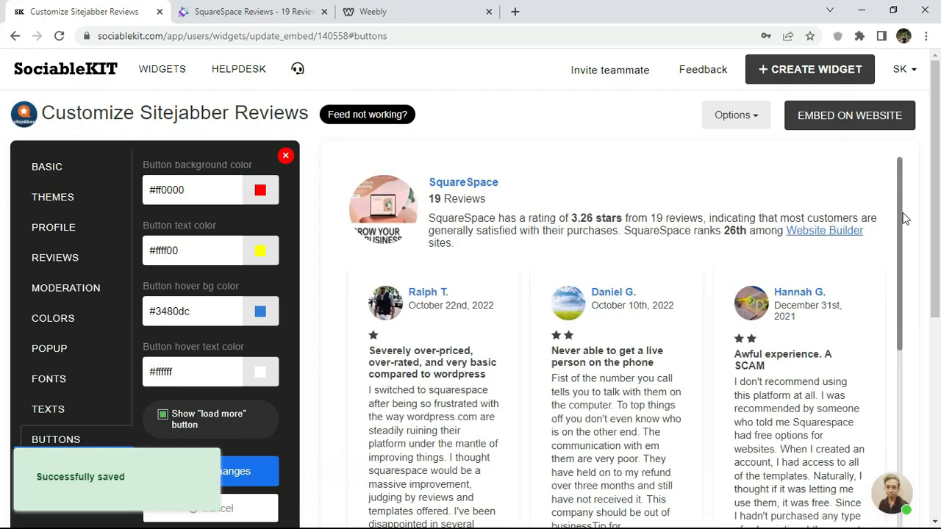
# Check the restyled load-more button at the end of the preview feed and load more reviews.
pyautogui.scroll(-4, 904, 218)
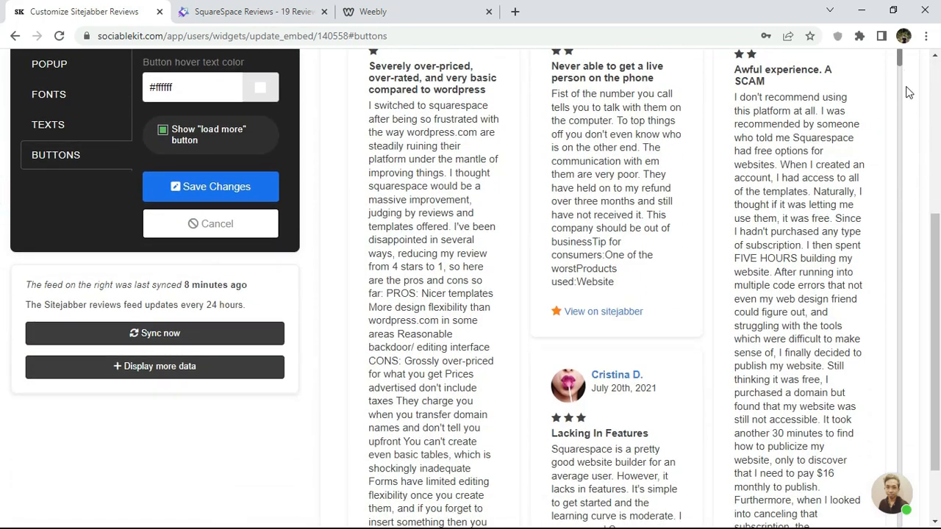
pyautogui.moveTo(901, 64); pyautogui.dragTo(891, 519)
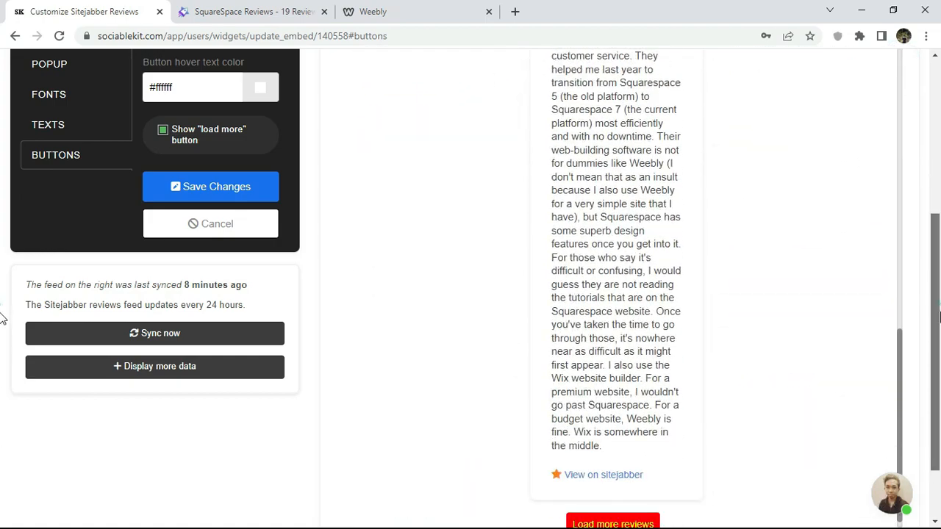
pyautogui.scroll(-2, 912, 309)
pyautogui.moveTo(900, 330); pyautogui.dragTo(899, 328)
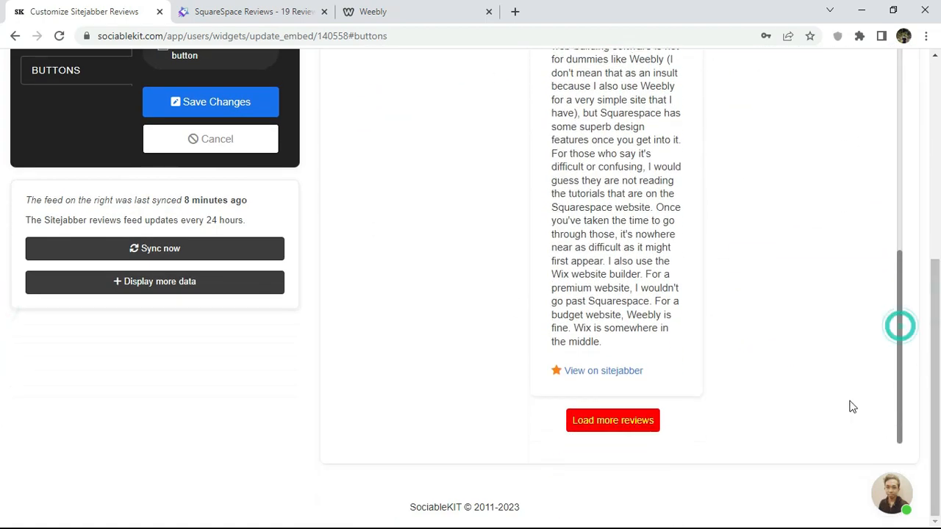
pyautogui.click(629, 422)
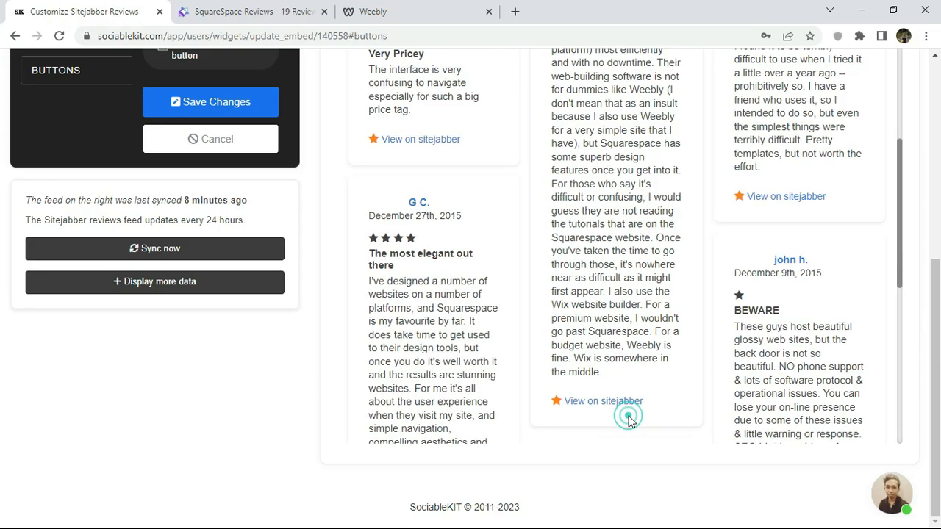
pyautogui.moveTo(900, 256); pyautogui.dragTo(897, 64)
# Set the button background color to the copied #435b77 and the button text color to #ffffff, and save the changes.
pyautogui.moveTo(938, 285); pyautogui.dragTo(938, 96)
pyautogui.tripleClick(235, 184)
pyautogui.hotkey('ctrl', 'v')
pyautogui.click(235, 187)
pyautogui.tripleClick(205, 245)
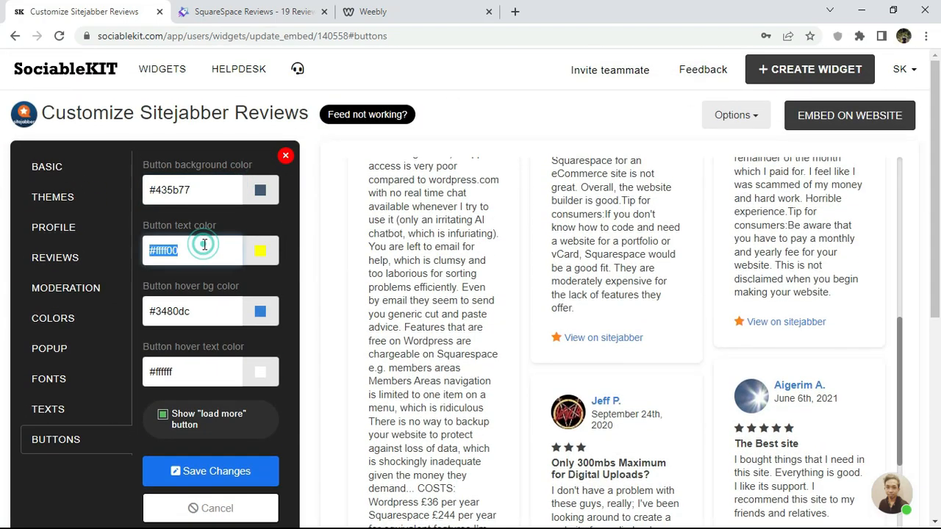
pyautogui.write('#ffffff')
pyautogui.click(203, 464)
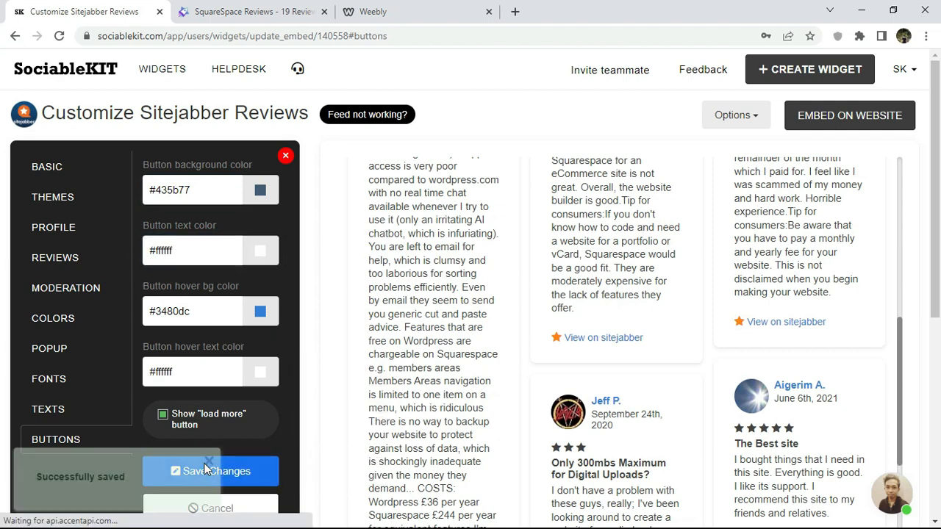
# Start embedding the reviews widget on a website, choose Weebly as the website builder and copy the Javascript embed code.
pyautogui.click(71, 172)
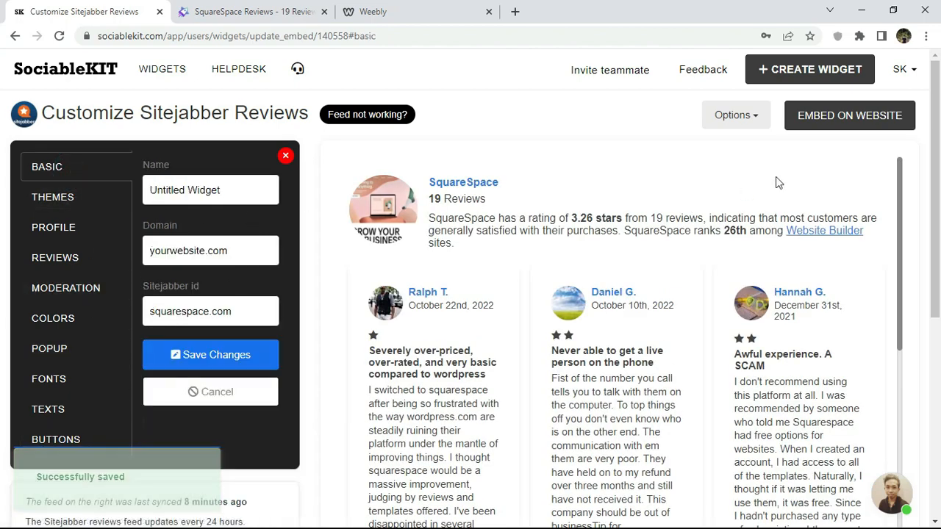
pyautogui.click(858, 121)
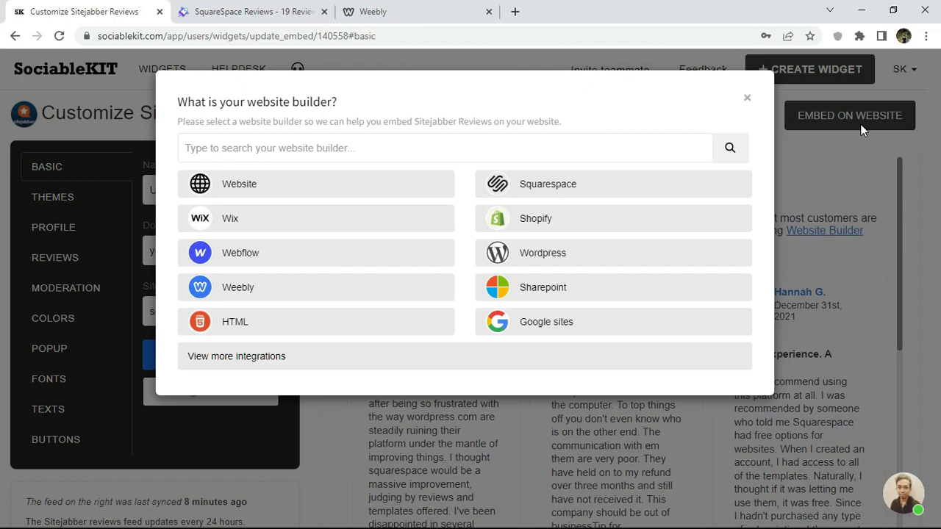
pyautogui.click(319, 285)
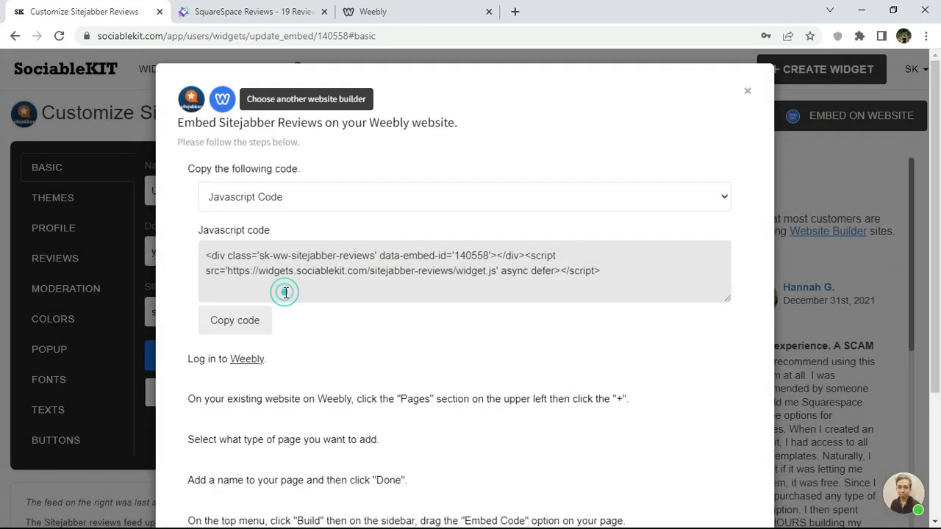
pyautogui.click(245, 332)
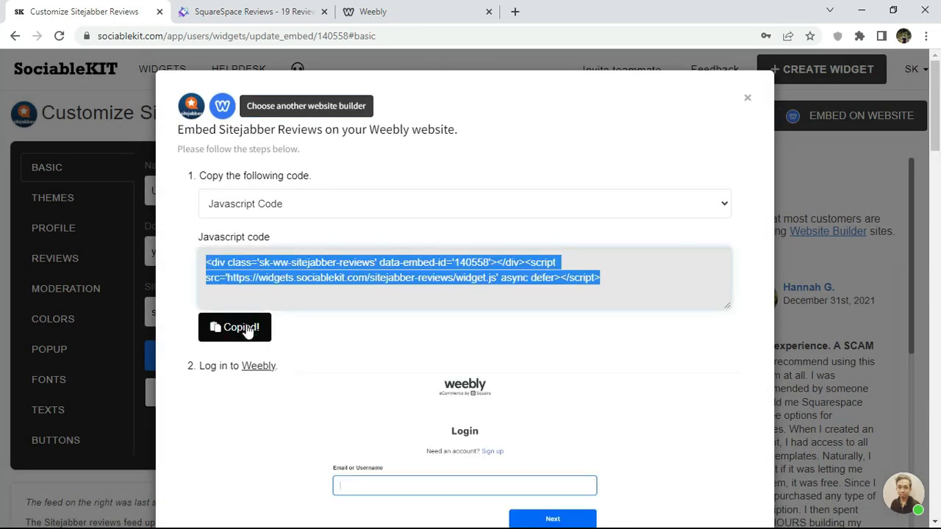
# Switch to the Weebly editor, add an Embed Code element at the top of the Home page and paste the copied widget code into it.
pyautogui.click(447, 9)
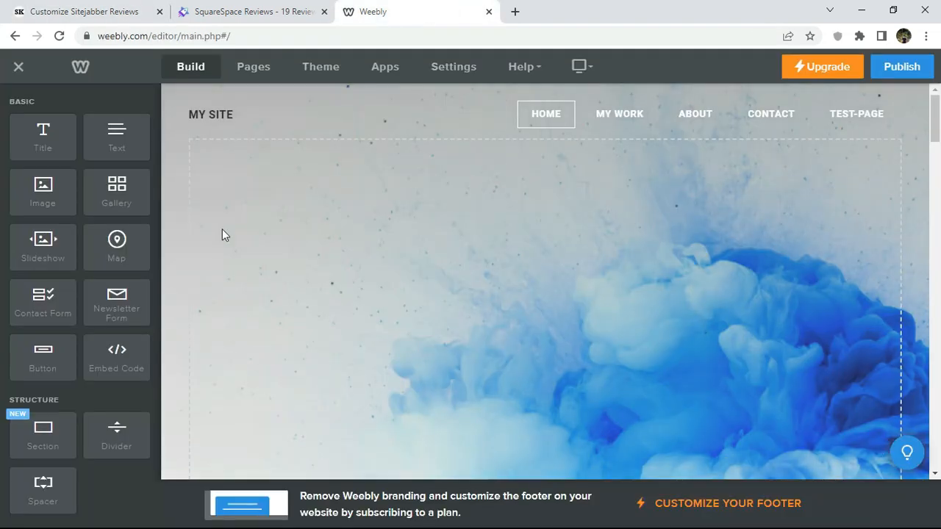
pyautogui.moveTo(101, 360); pyautogui.dragTo(504, 174)
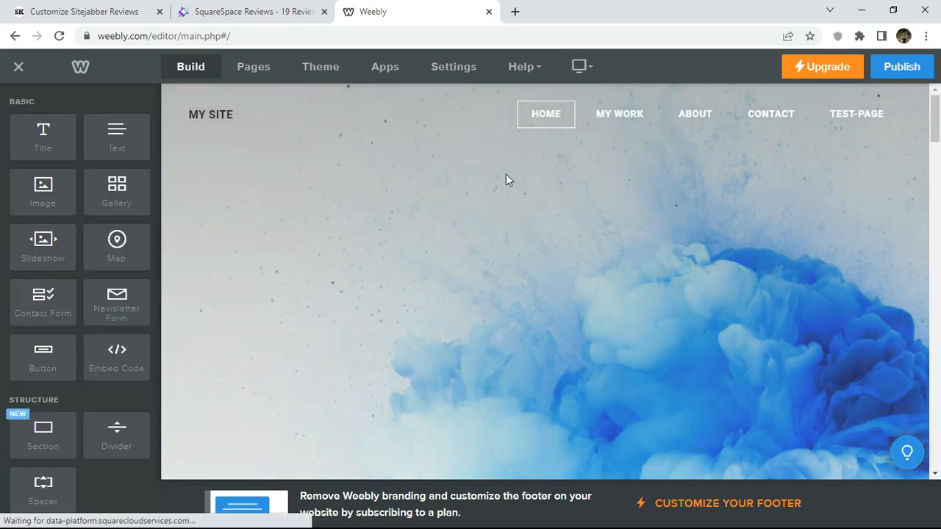
pyautogui.click(546, 148)
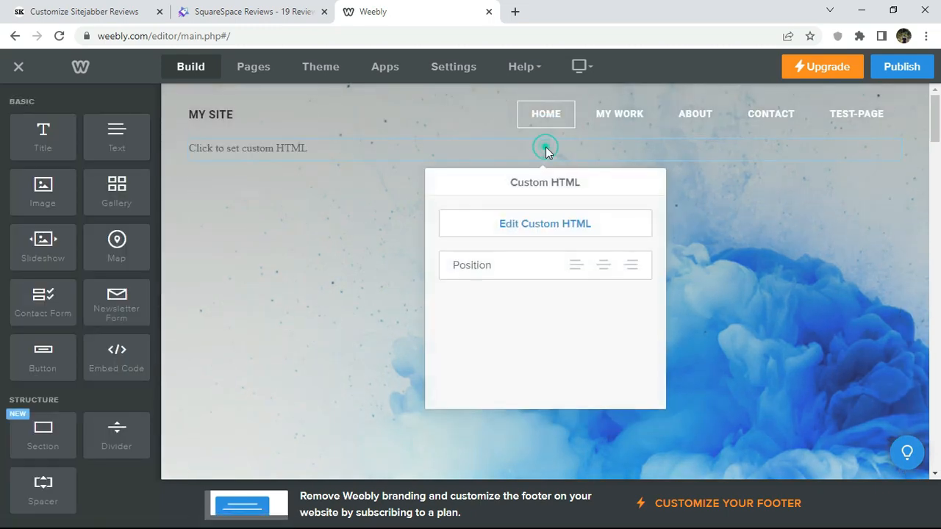
pyautogui.click(534, 229)
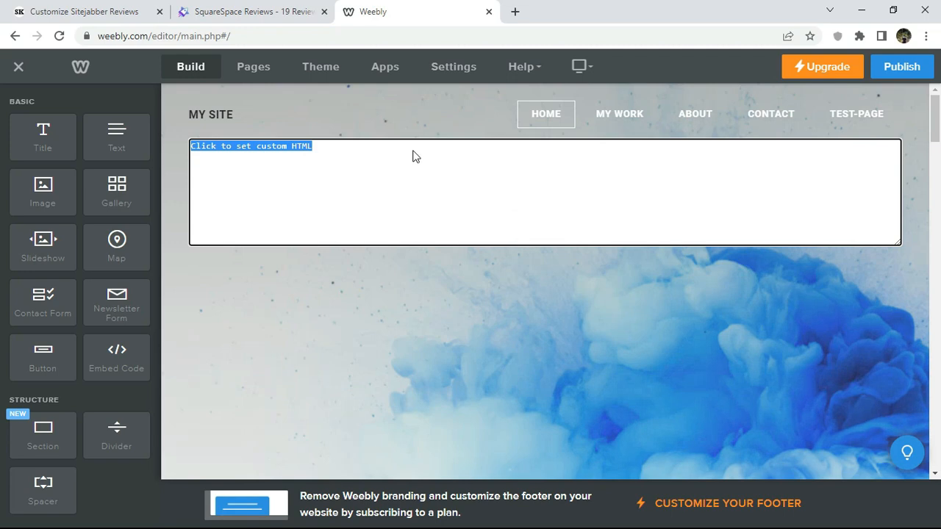
pyautogui.rightClick(412, 153)
pyautogui.click(452, 218)
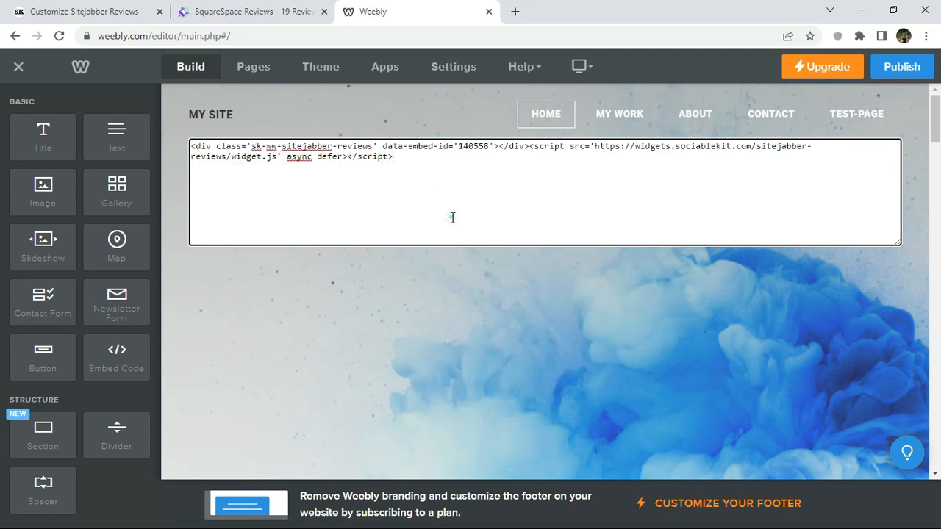
pyautogui.click(452, 282)
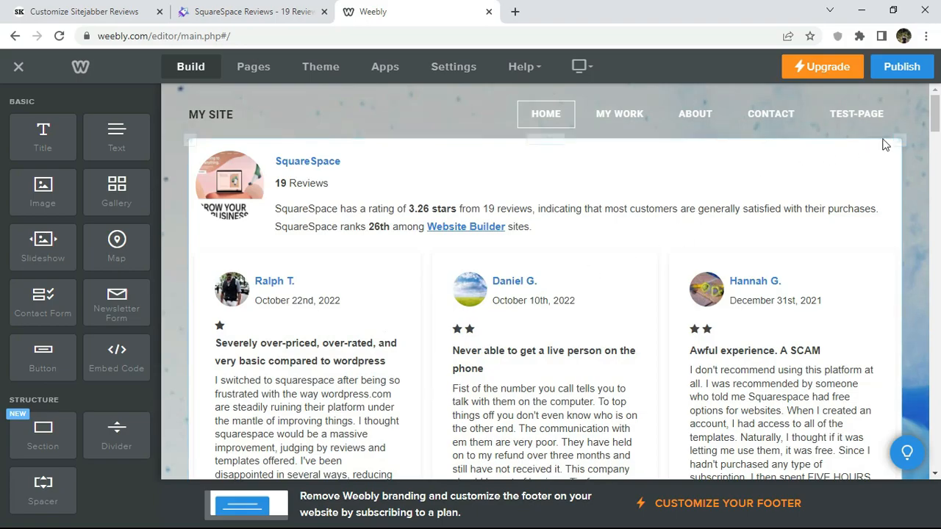
# Publish the Weebly site and open the published website from its link.
pyautogui.moveTo(935, 114)
pyautogui.mouseDown()
pyautogui.moveTo(935, 279)
pyautogui.moveTo(935, 114)
pyautogui.mouseUp()
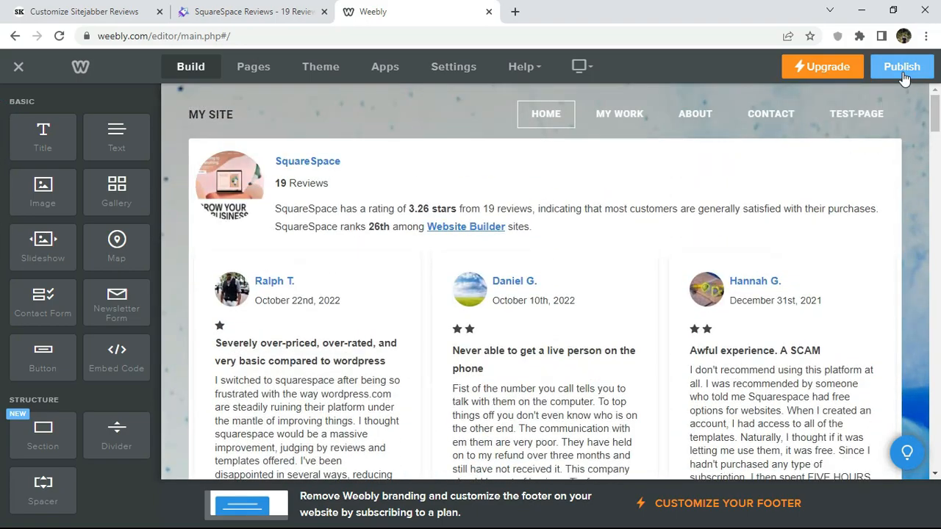
pyautogui.click(902, 74)
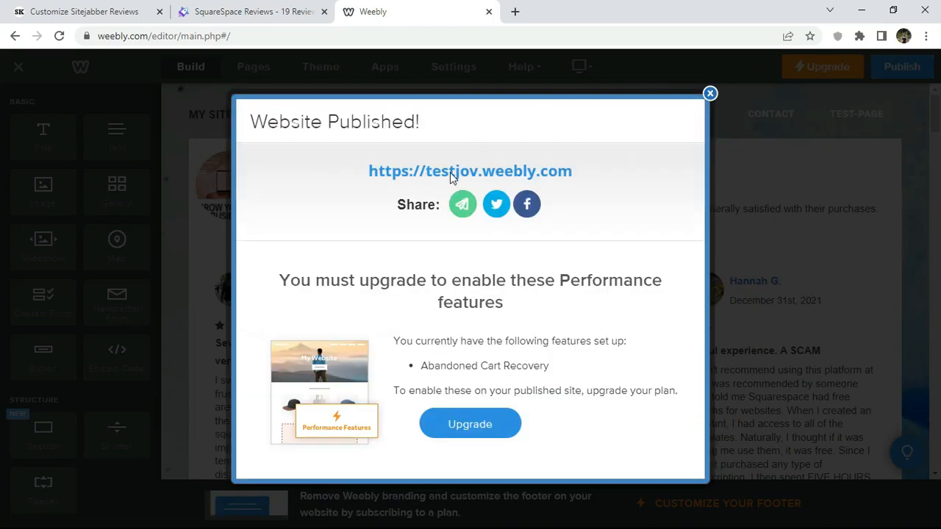
pyautogui.click(450, 174)
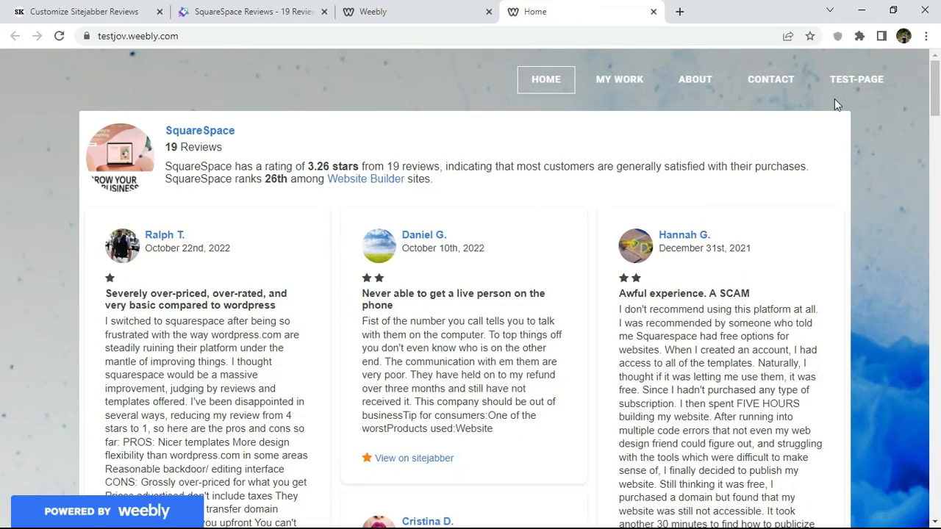
# Load more reviews at the end of the live feed and look through the added reviews.
pyautogui.moveTo(932, 85); pyautogui.dragTo(909, 239)
pyautogui.click(484, 360)
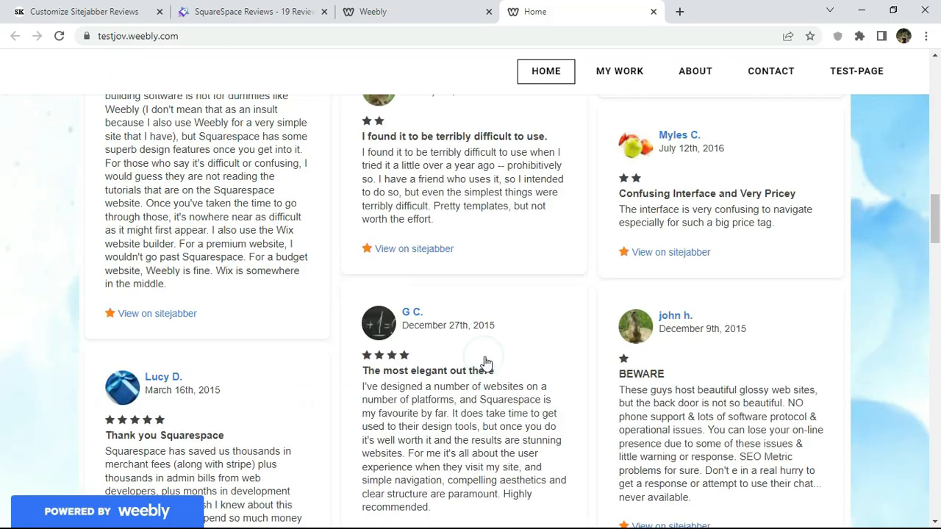
pyautogui.scroll(-7, 1, 219)
pyautogui.scroll(15, 2, 129)
pyautogui.scroll(10, 1, 128)
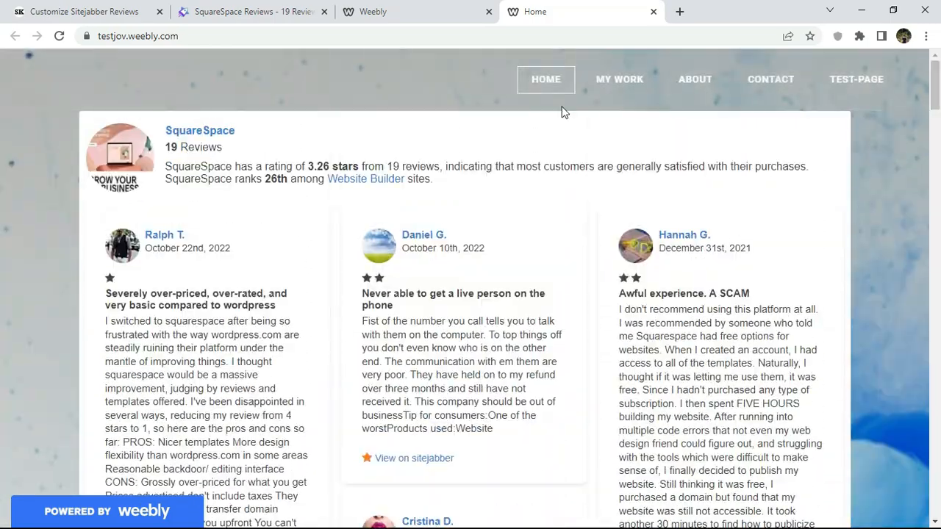
# Open the first review of the live feed in its popup, browse forward and back through the reviews, and close the popup.
pyautogui.click(174, 393)
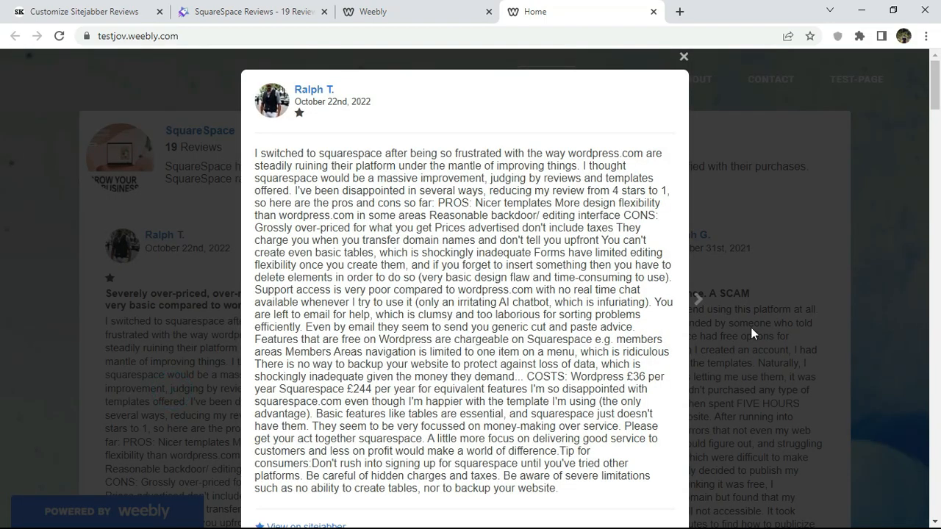
pyautogui.moveTo(932, 90)
pyautogui.mouseDown()
pyautogui.moveTo(936, 119)
pyautogui.moveTo(939, 90)
pyautogui.mouseUp()
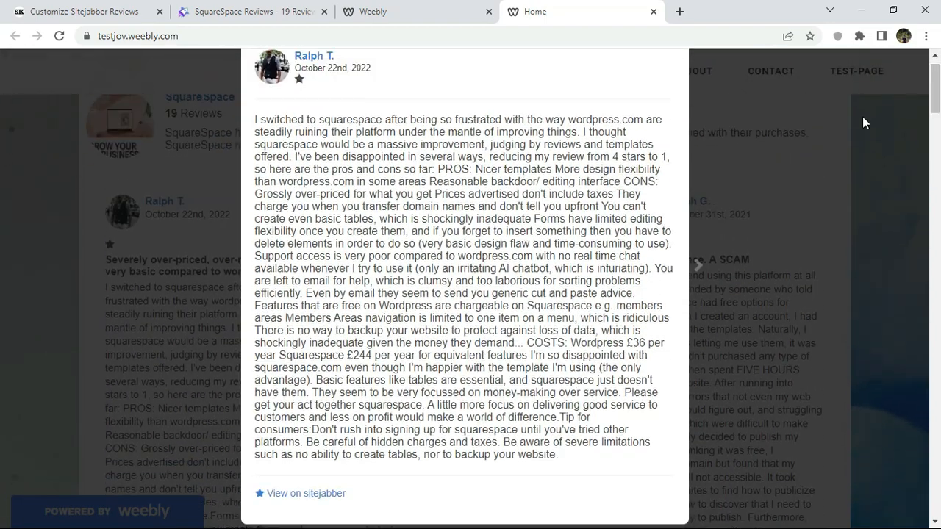
pyautogui.click(695, 271)
pyautogui.click(695, 283)
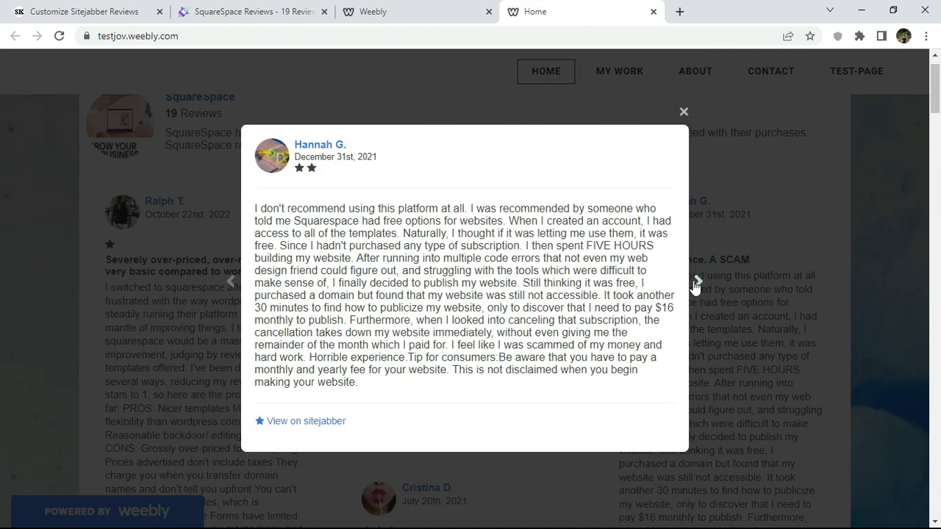
pyautogui.click(696, 283)
pyautogui.click(695, 283)
pyautogui.click(695, 283)
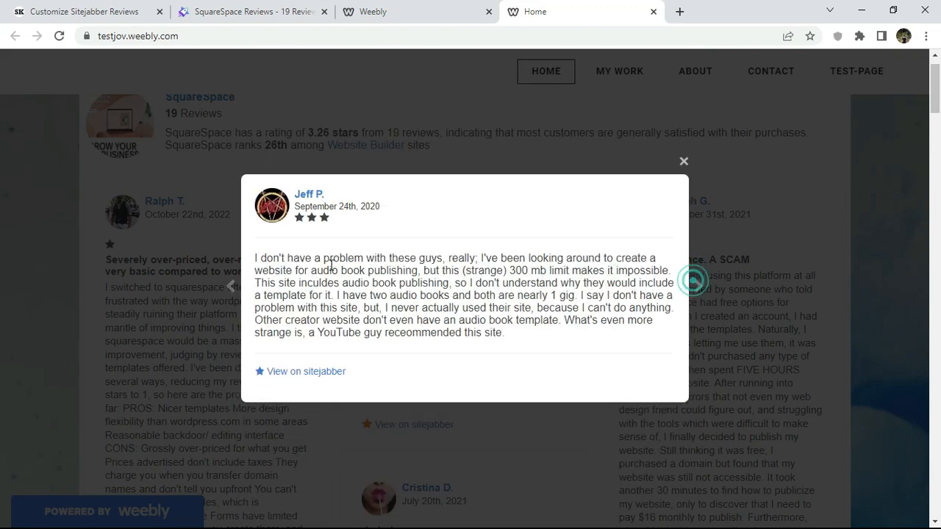
pyautogui.click(230, 294)
pyautogui.click(229, 294)
pyautogui.click(229, 294)
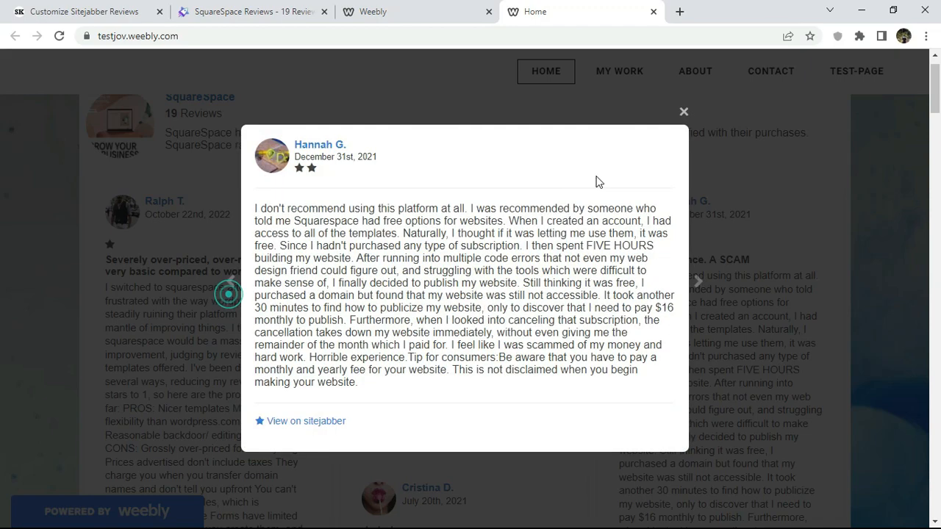
pyautogui.click(683, 114)
# Follow the SquareSpace profile link in the widget header to its Sitejabber page and close that page again.
pyautogui.moveTo(939, 93); pyautogui.dragTo(939, 77)
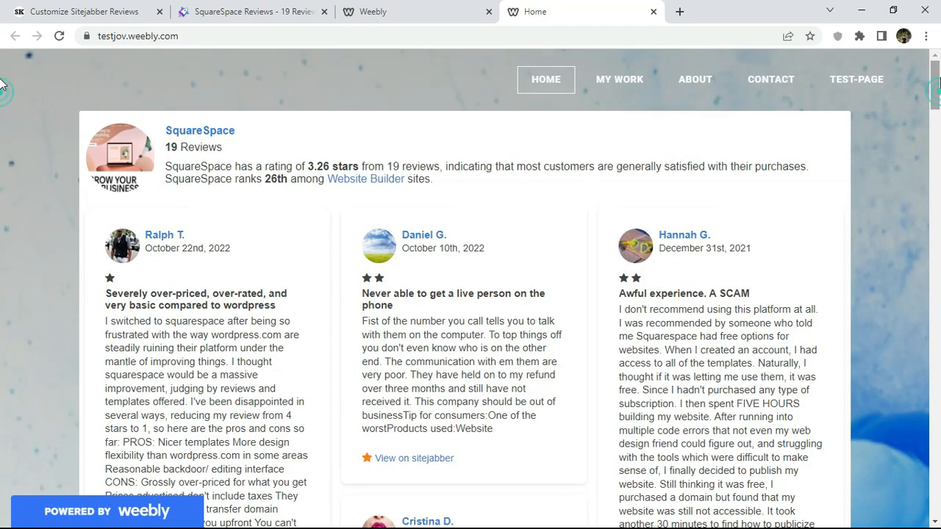
pyautogui.click(206, 131)
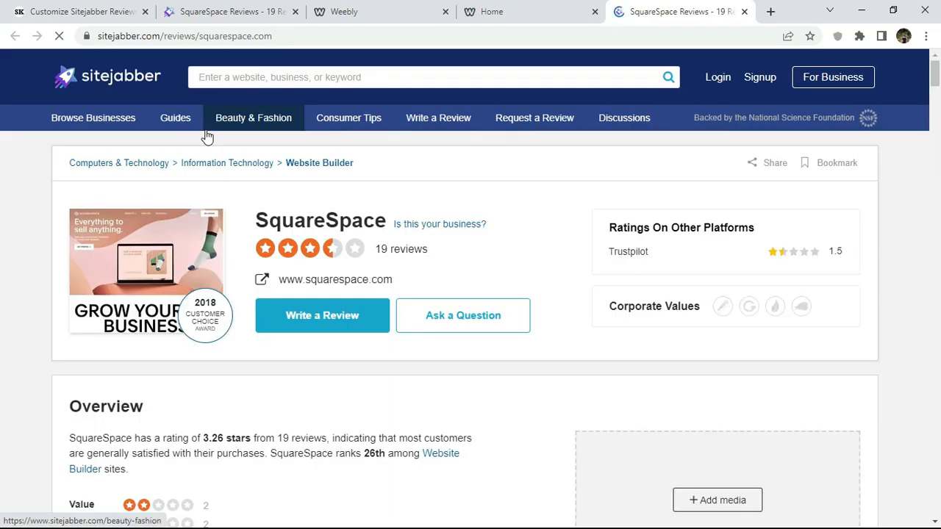
pyautogui.click(744, 12)
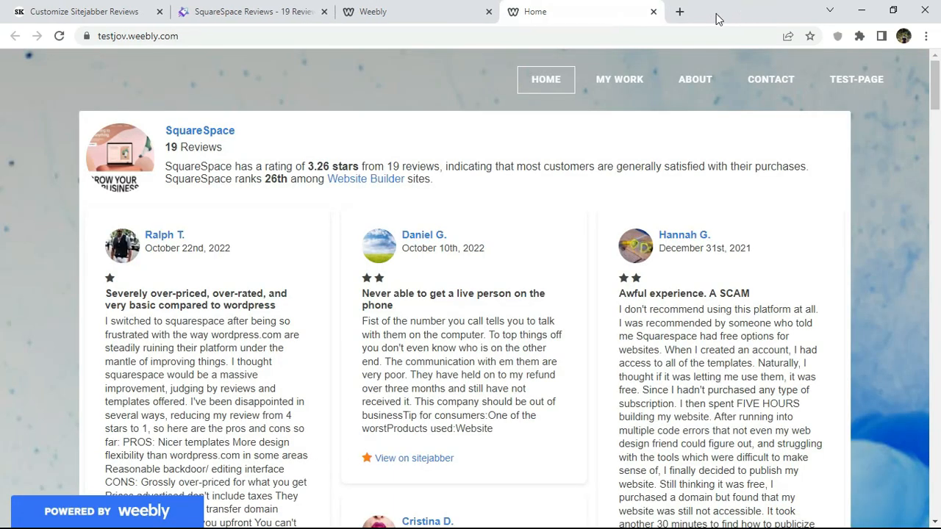